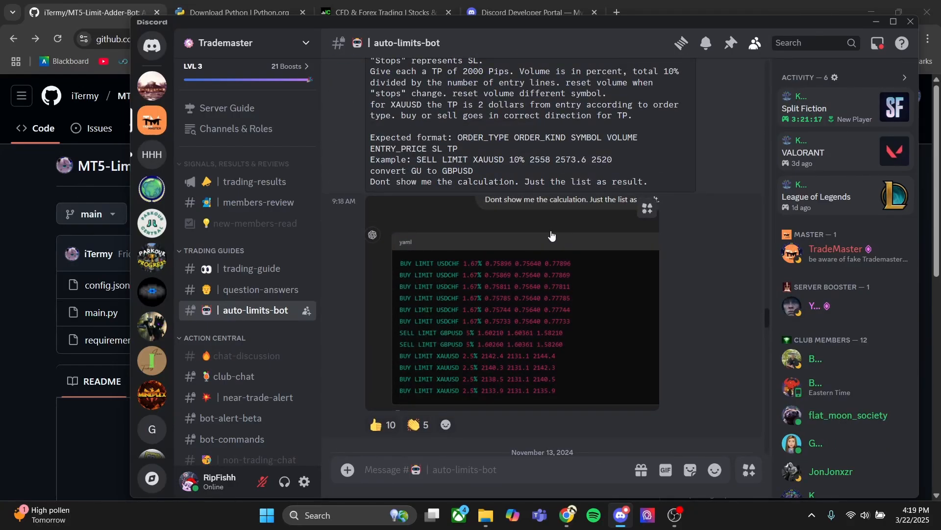
- Switch to the browser, run the downloaded python-3.13.2-amd64.exe installer, and install Python with python.exe added to PATH
{"action": "key", "text": "alt+Tab"}
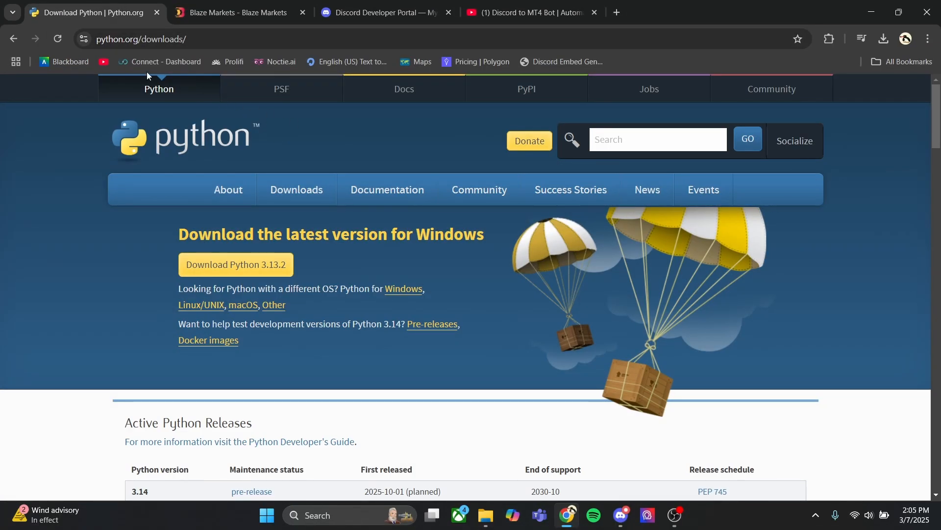
{"action": "left_click", "coordinate": [885, 40]}
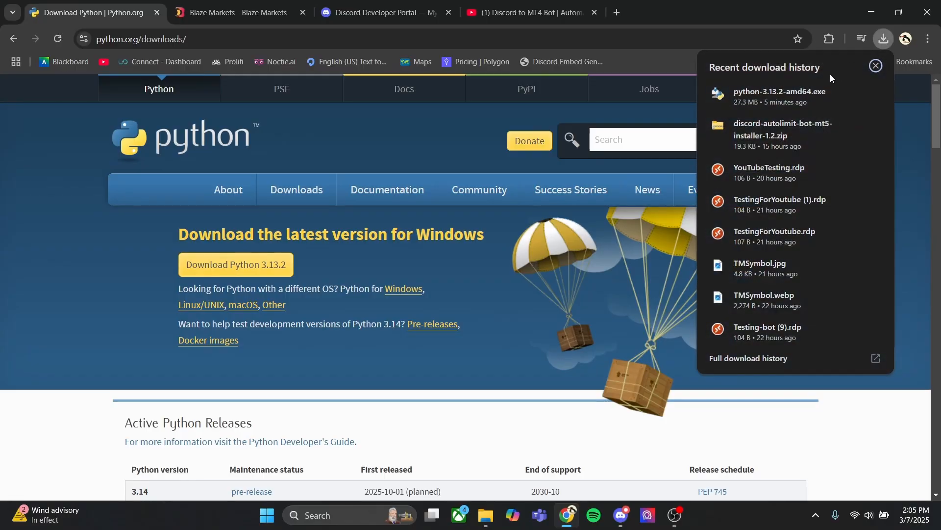
{"action": "left_click", "coordinate": [797, 92]}
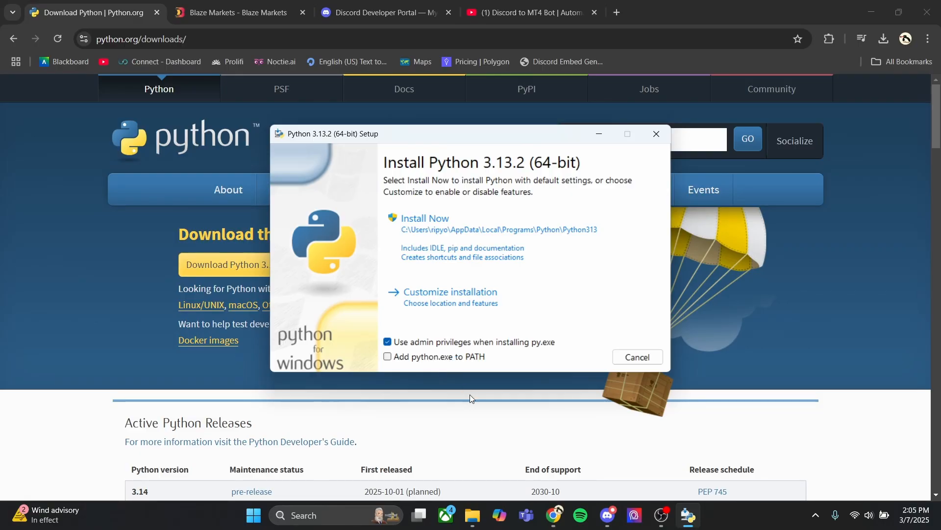
{"action": "left_click", "coordinate": [455, 356]}
{"action": "left_click", "coordinate": [469, 237]}
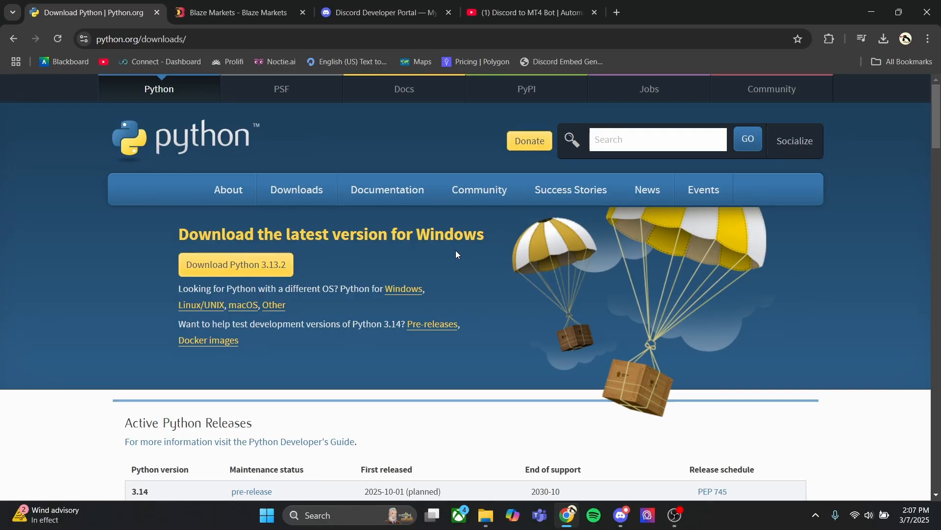
- Reopen the Python 3.13.2 installer from the download history and advance through Modify to its Advanced Options
{"action": "left_click", "coordinate": [831, 39]}
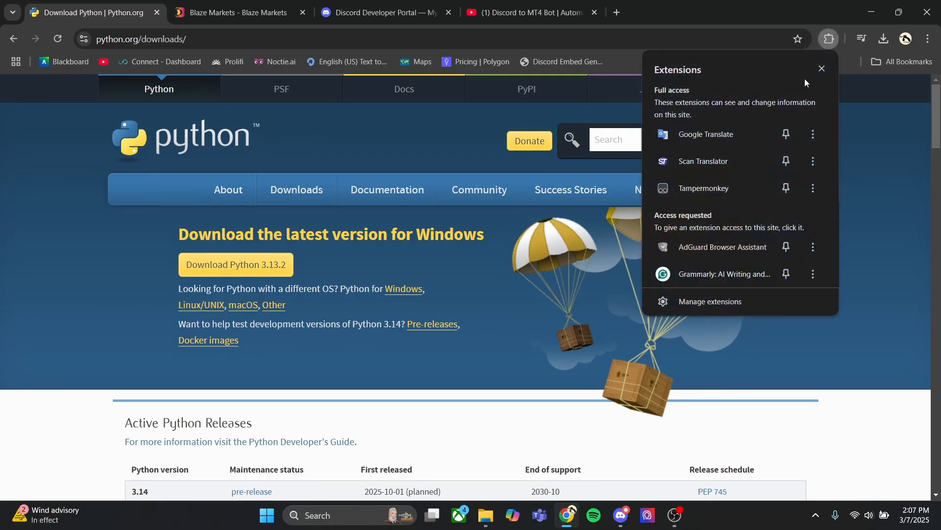
{"action": "left_click", "coordinate": [883, 42]}
{"action": "left_click", "coordinate": [811, 91]}
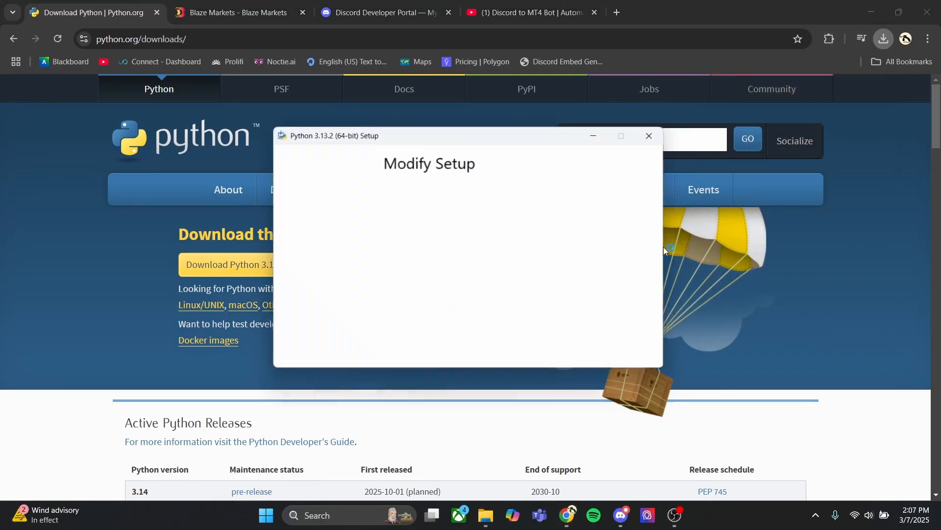
{"action": "left_click", "coordinate": [501, 228]}
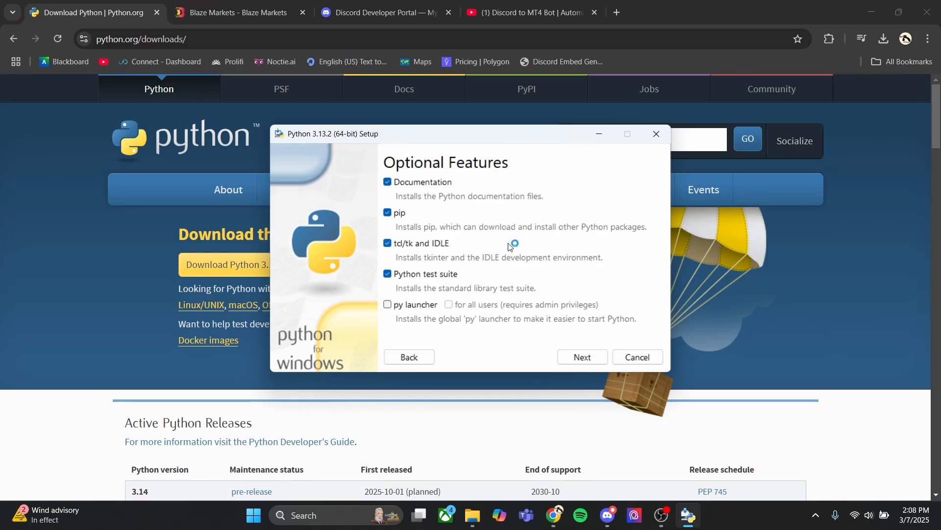
{"action": "left_click", "coordinate": [582, 358]}
- Try toggling the Add Python to environment variables option, and close the setup without installing
{"action": "left_click", "coordinate": [397, 231]}
{"action": "left_click", "coordinate": [398, 233]}
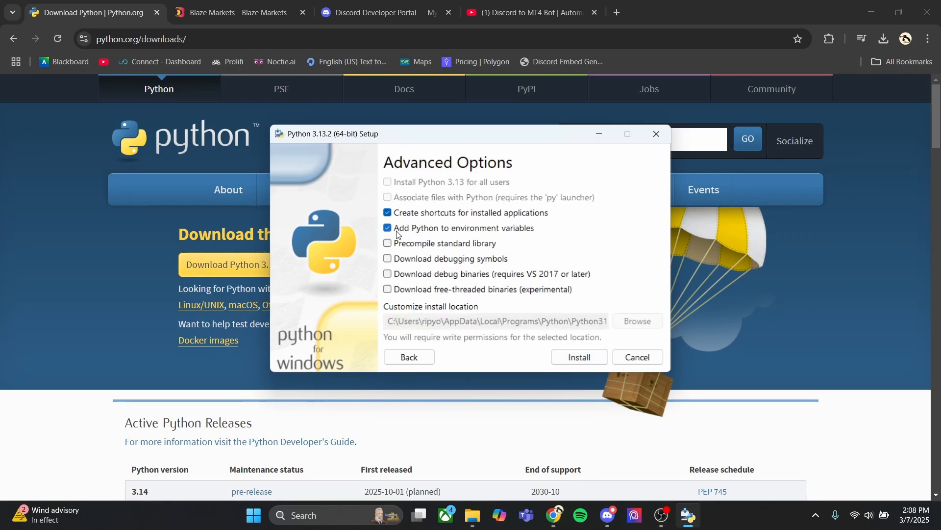
{"action": "left_click", "coordinate": [398, 230]}
{"action": "left_click", "coordinate": [398, 230]}
{"action": "left_click", "coordinate": [664, 141]}
{"action": "left_click", "coordinate": [476, 301]}
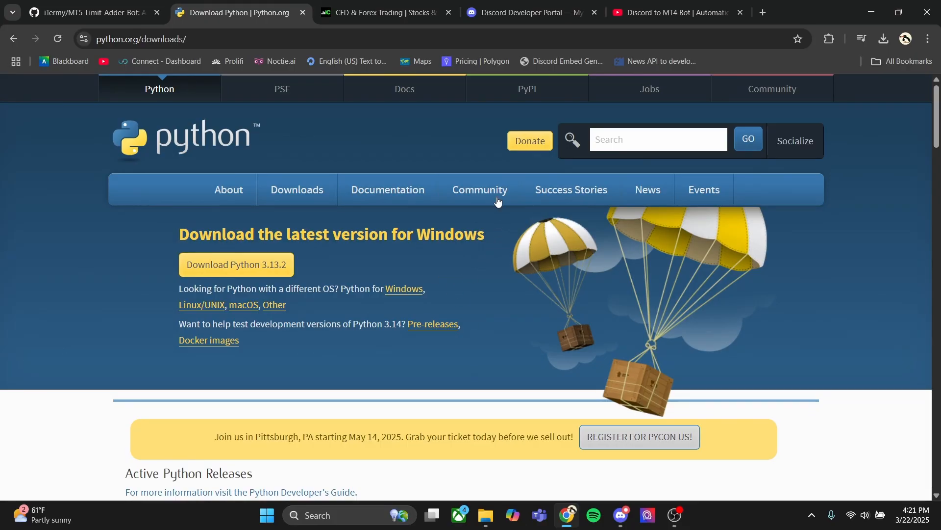
- View the IC Markets Global broker home page and its headline text
{"action": "key", "text": "ctrl+Tab"}
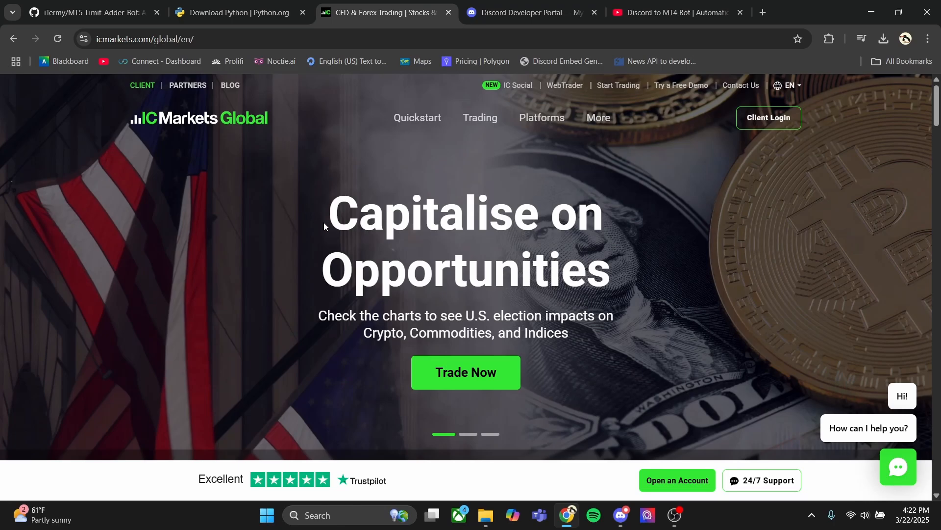
{"action": "left_click_drag", "start_coordinate": [332, 213], "coordinate": [575, 329]}
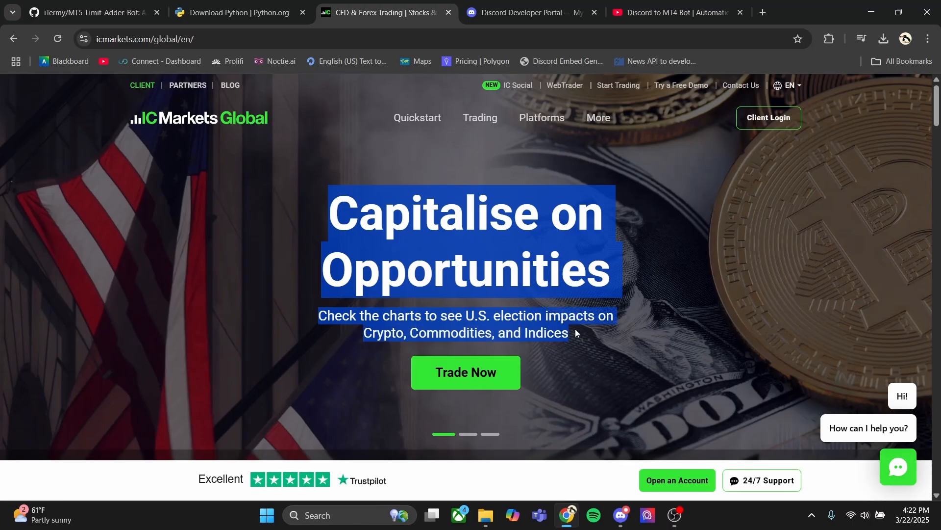
{"action": "left_click", "coordinate": [539, 302]}
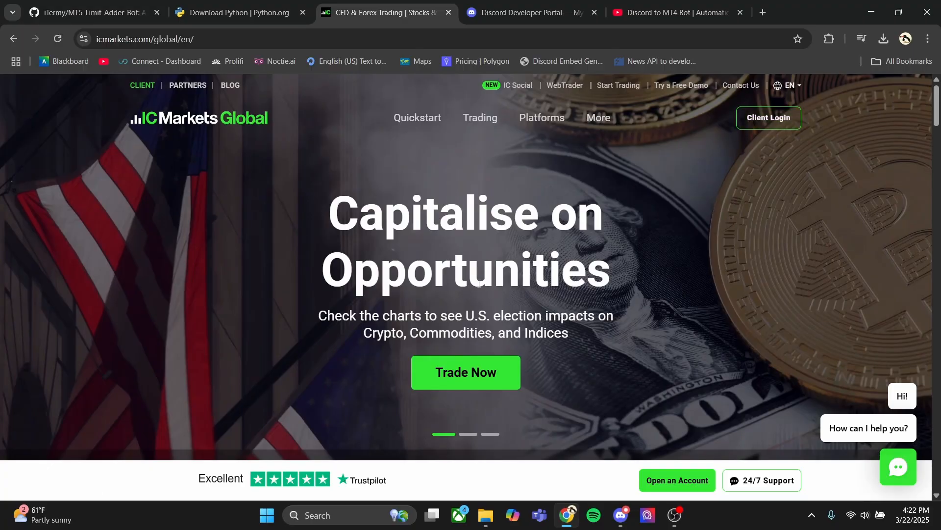
- Review the MT5Youtube application's Bot settings in the Discord Developer Portal, including the Presence, Server Members and Message Content intents
{"action": "key", "text": "ctrl+Tab"}
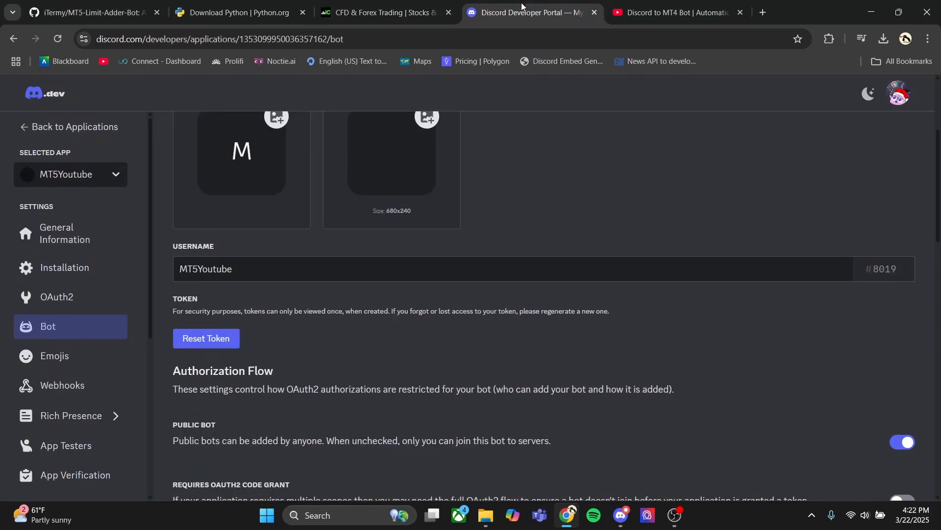
{"action": "scroll", "coordinate": [224, 292], "scroll_direction": "up", "scroll_amount": 4}
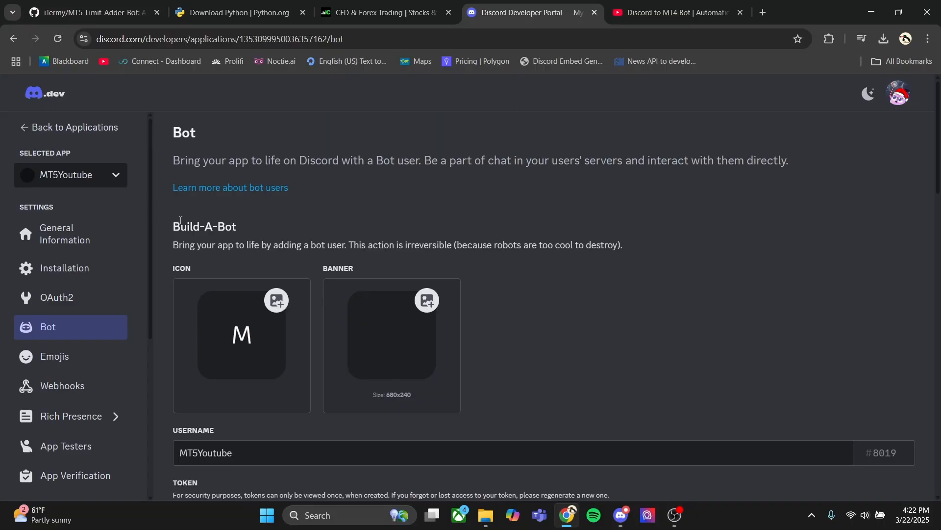
{"action": "scroll", "coordinate": [301, 312], "scroll_direction": "down", "scroll_amount": 10}
{"action": "scroll", "coordinate": [298, 310], "scroll_direction": "down", "scroll_amount": 1}
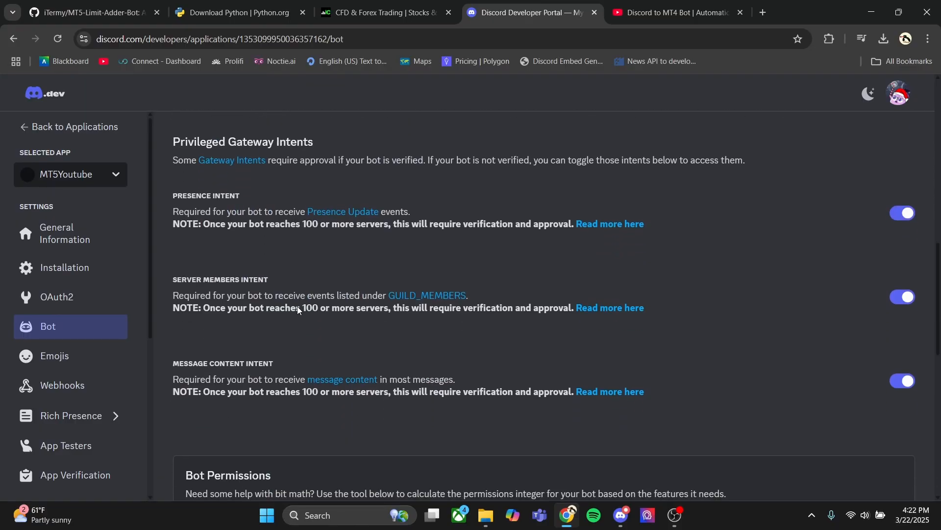
{"action": "scroll", "coordinate": [822, 311], "scroll_direction": "down", "scroll_amount": 3}
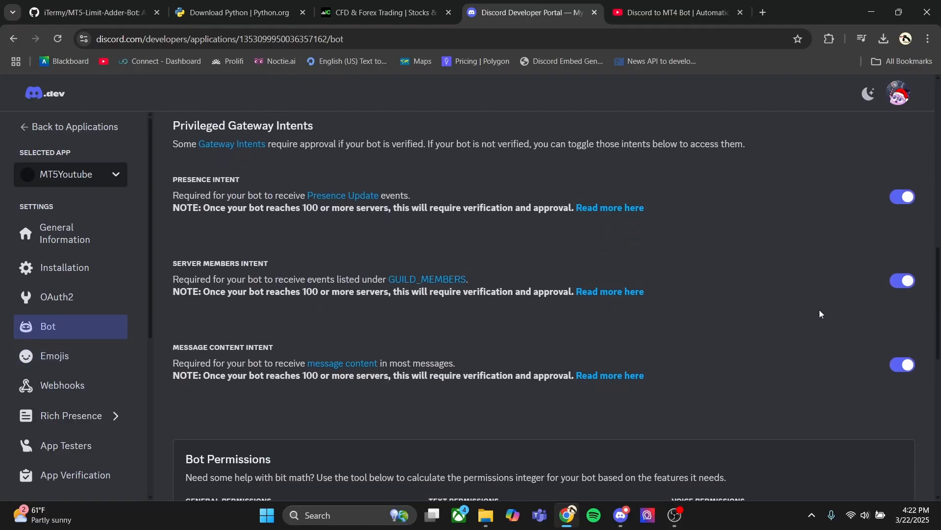
- Examine the MT5Youtube application's OAuth2 settings, from the client information to the URL generator
{"action": "left_click", "coordinate": [78, 298]}
{"action": "scroll", "coordinate": [229, 314], "scroll_direction": "down", "scroll_amount": 1}
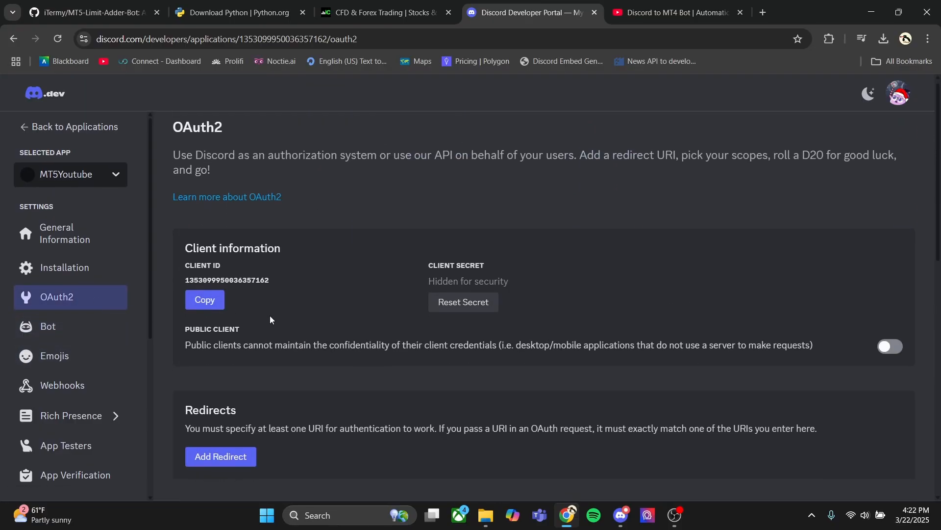
{"action": "left_click", "coordinate": [68, 268]}
{"action": "left_click", "coordinate": [74, 311]}
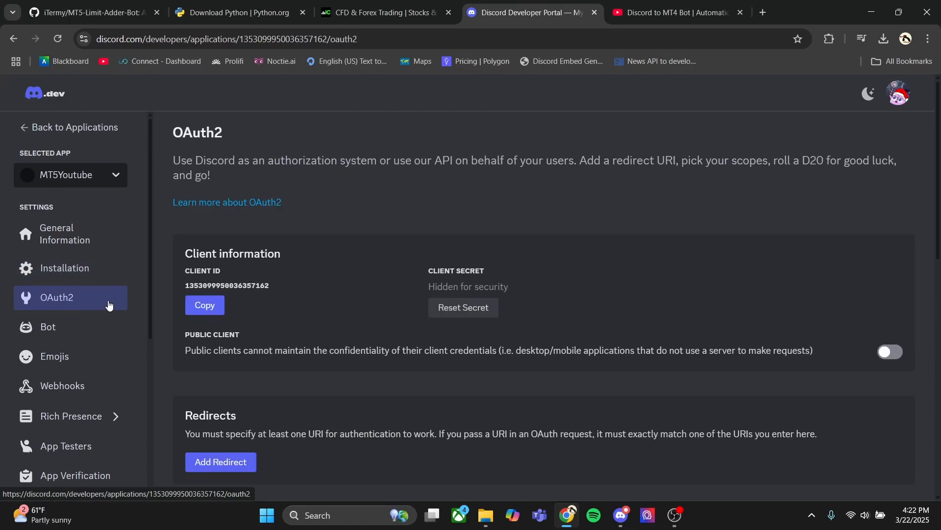
{"action": "scroll", "coordinate": [240, 312], "scroll_direction": "down", "scroll_amount": 10}
- Return to the MT5Youtube application's Bot settings and locate the bot's token section
{"action": "left_click", "coordinate": [70, 327]}
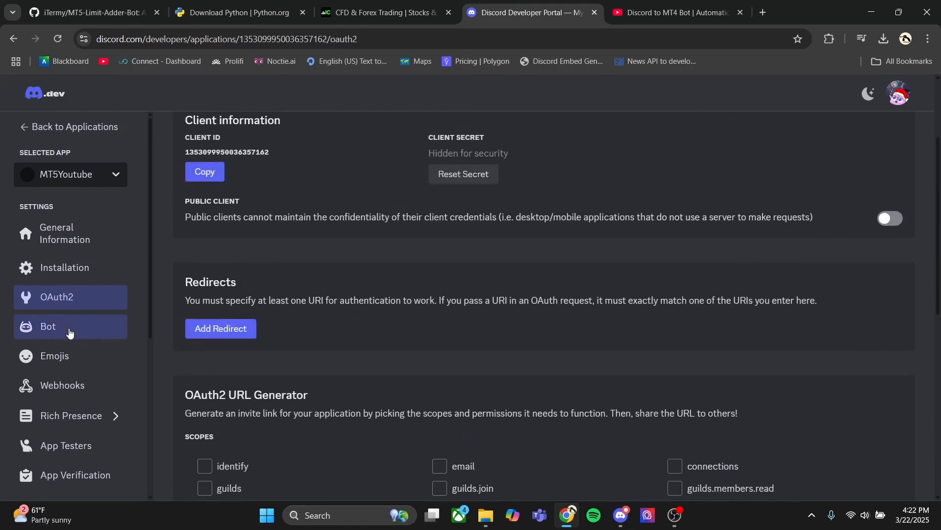
{"action": "scroll", "coordinate": [112, 323], "scroll_direction": "down", "scroll_amount": 5}
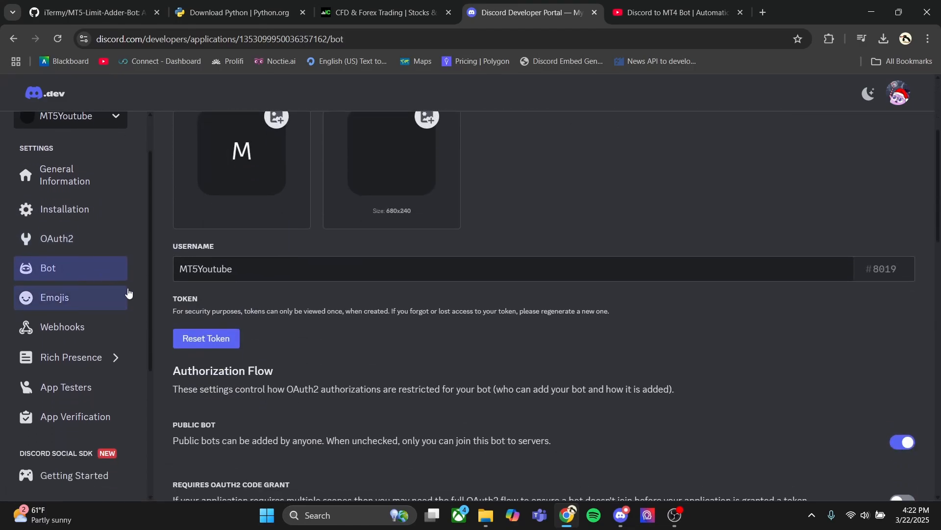
{"action": "scroll", "coordinate": [196, 294], "scroll_direction": "down", "scroll_amount": 3}
{"action": "scroll", "coordinate": [206, 287], "scroll_direction": "up", "scroll_amount": 2}
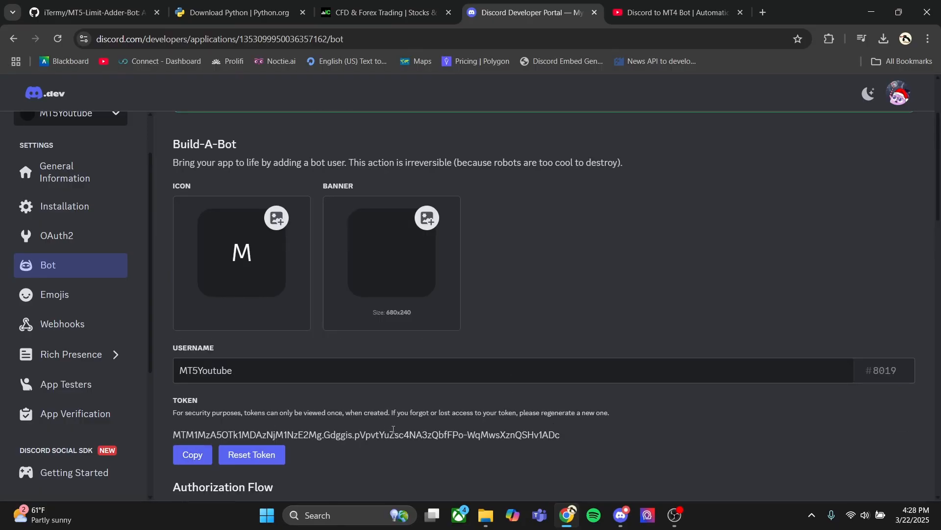
- Download the MT5-Limit-Adder-Bot repository from GitHub as a ZIP file
{"action": "left_click", "coordinate": [94, 12]}
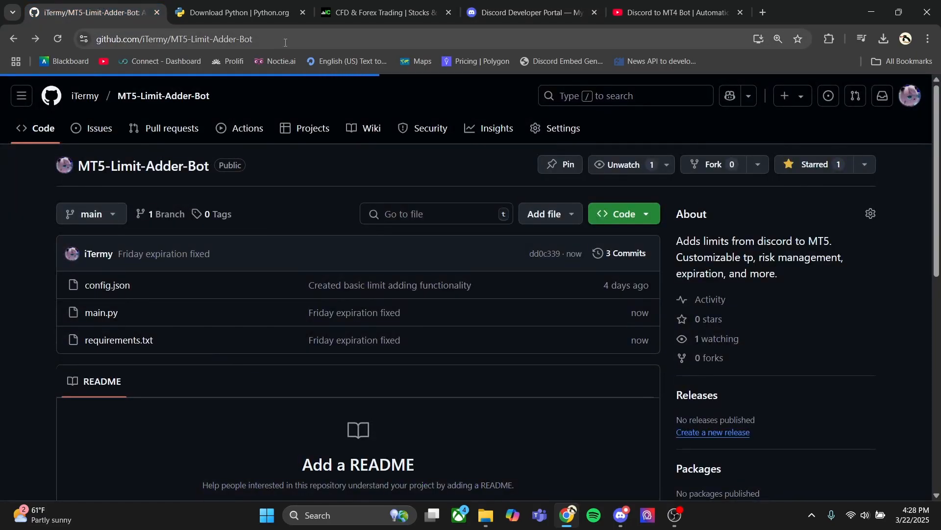
{"action": "left_click", "coordinate": [638, 222]}
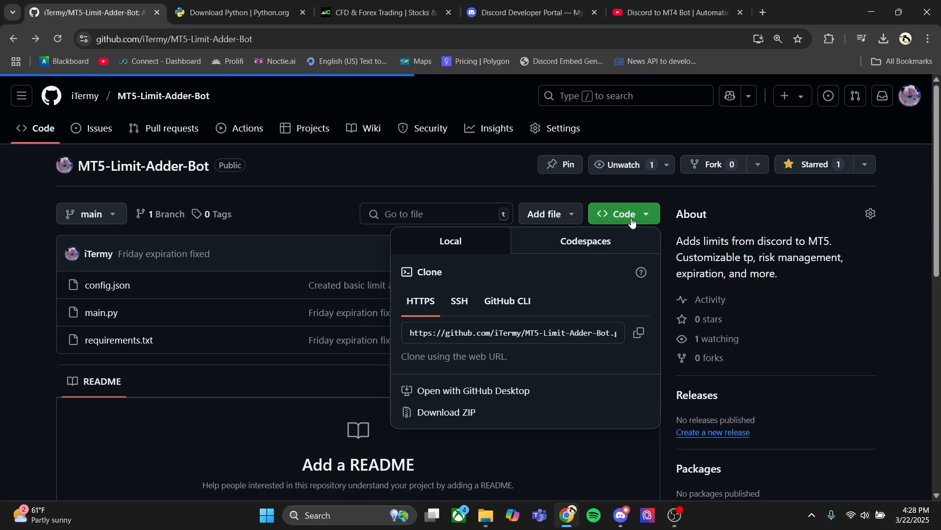
{"action": "left_click", "coordinate": [558, 413]}
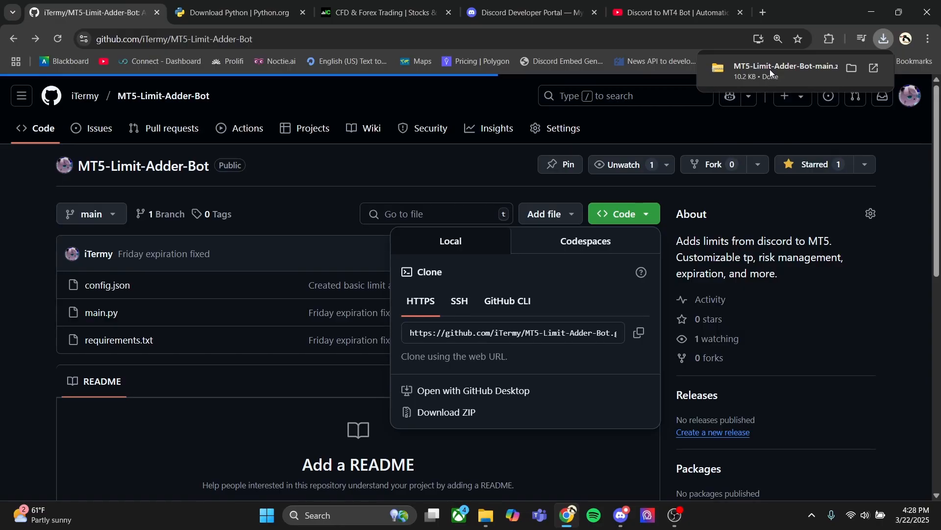
- Extract the downloaded MT5-Limit-Adder-Bot-main archive to its default Downloads location and close the archive window
{"action": "left_click", "coordinate": [775, 72]}
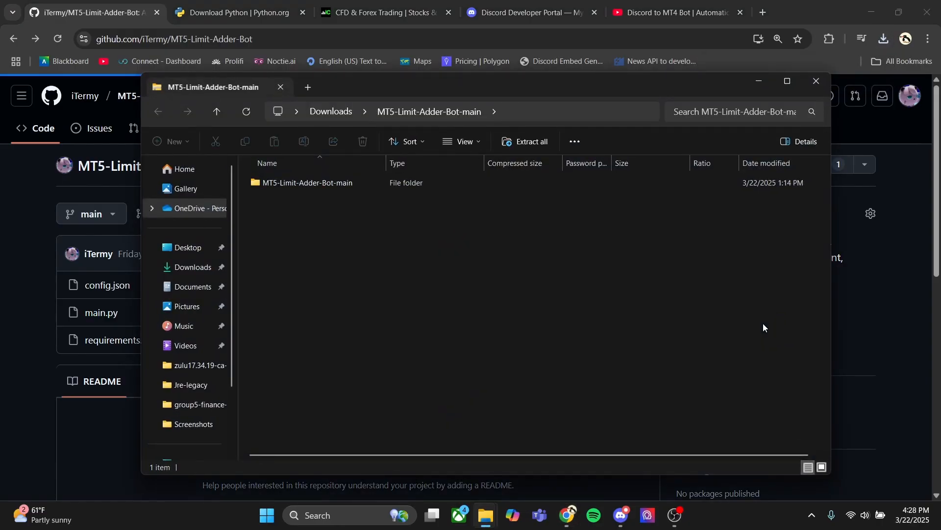
{"action": "left_click", "coordinate": [343, 184]}
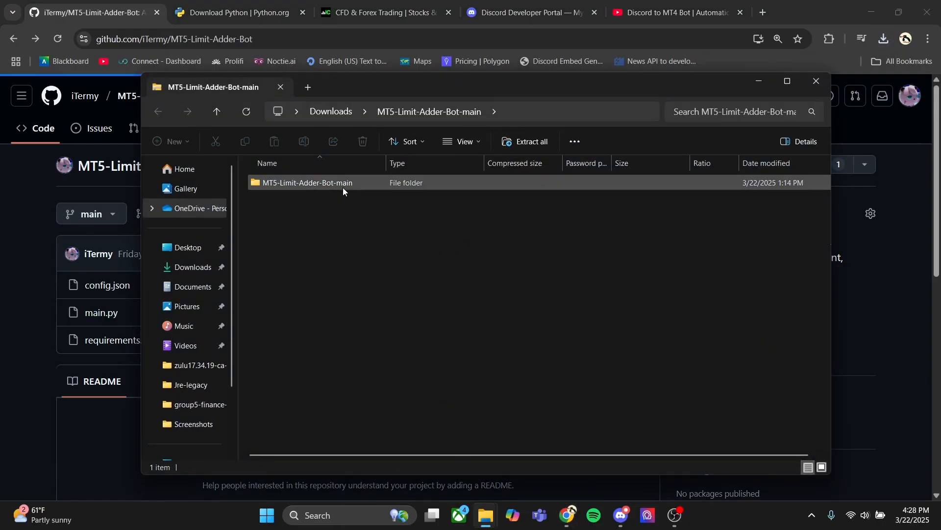
{"action": "left_click", "coordinate": [519, 145]}
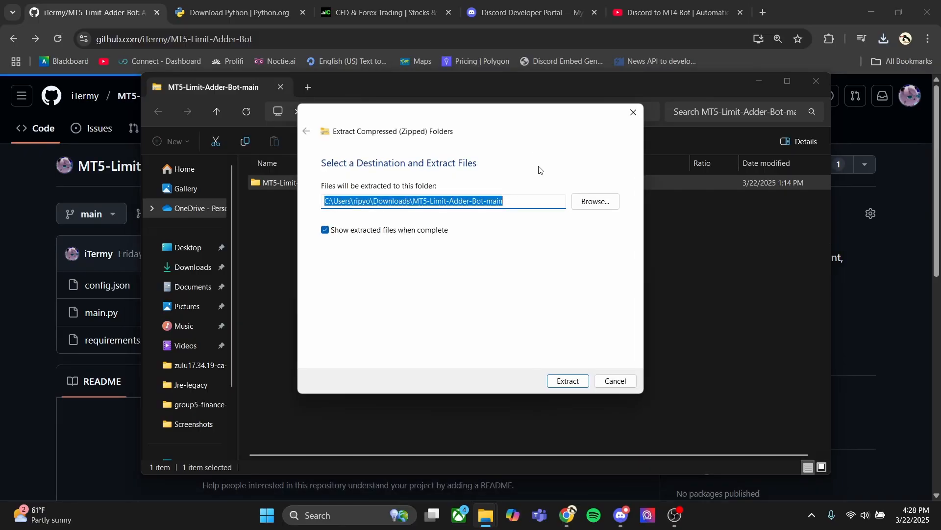
{"action": "left_click", "coordinate": [564, 381]}
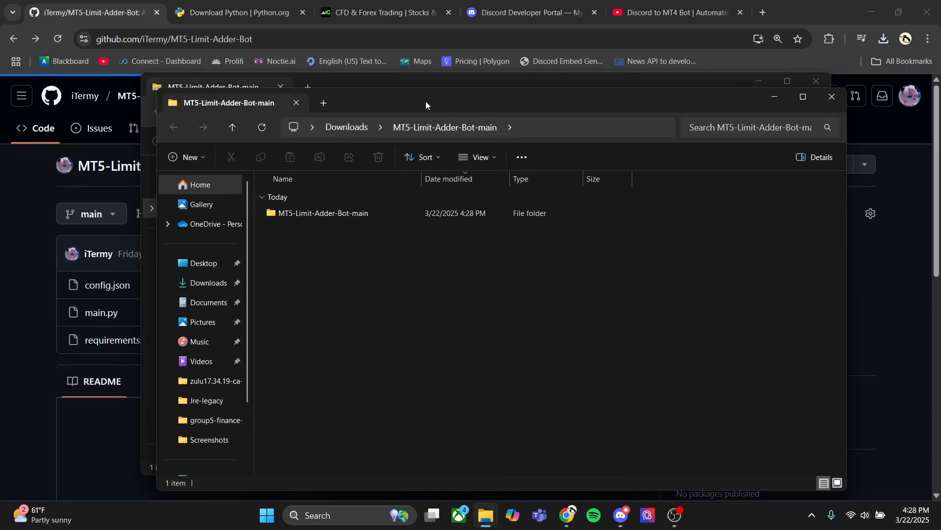
{"action": "left_click", "coordinate": [450, 87]}
{"action": "left_click", "coordinate": [817, 81]}
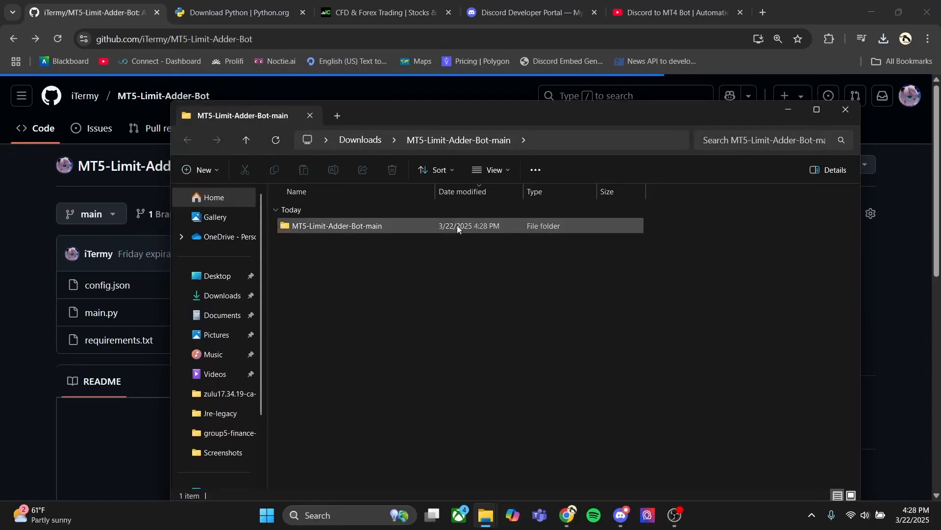
- Select the extracted MT5-Limit-Adder-Bot-main folder and open the Python Stuff folder in a second File Explorer window
{"action": "left_click", "coordinate": [382, 224]}
{"action": "left_click_drag", "start_coordinate": [448, 107], "coordinate": [445, 84]}
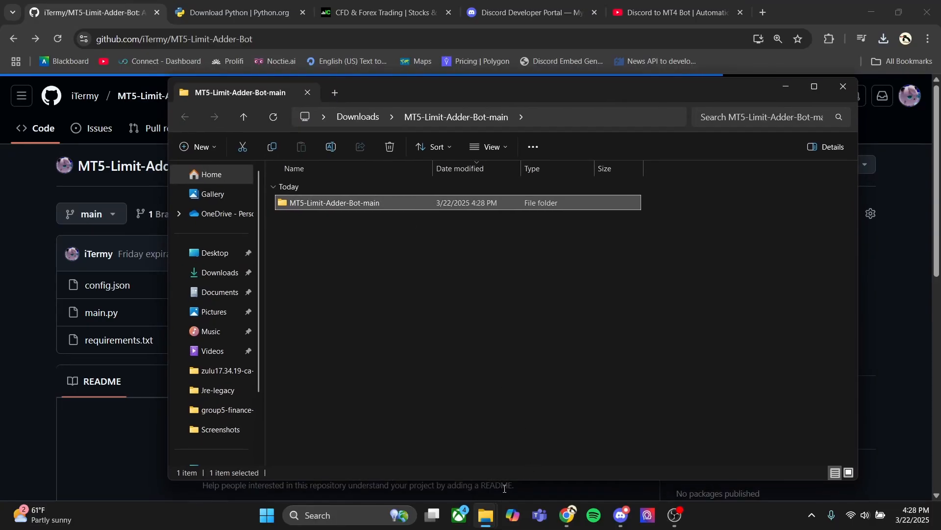
{"action": "right_click", "coordinate": [486, 515]}
{"action": "left_click", "coordinate": [485, 518]}
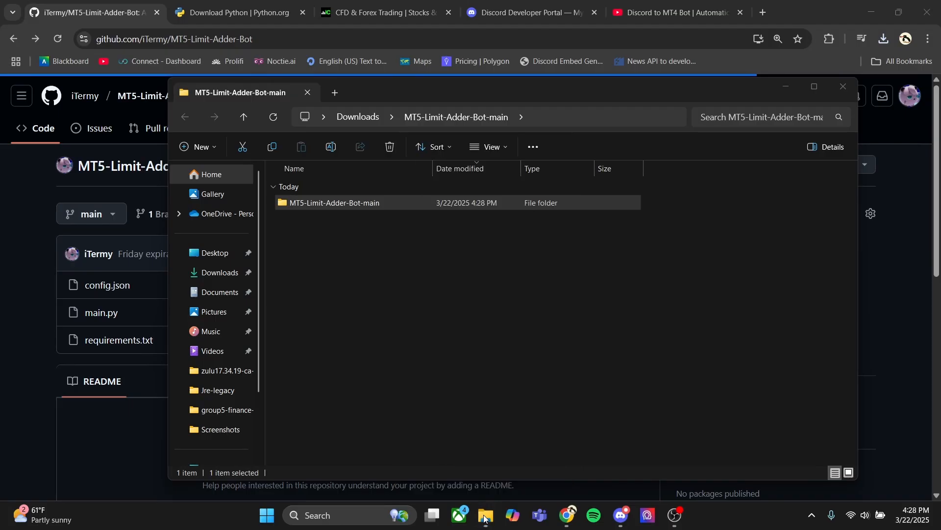
{"action": "right_click", "coordinate": [486, 518]}
{"action": "left_click", "coordinate": [443, 402]}
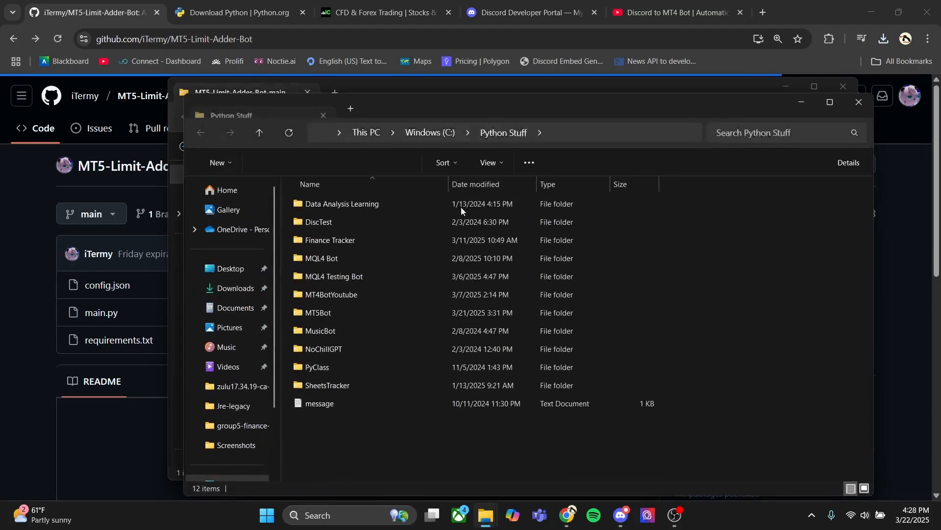
- Move the extracted MT5-Limit-Adder-Bot-main folder into Python Stuff and close the emptied Downloads folder window
{"action": "left_click_drag", "start_coordinate": [429, 106], "coordinate": [628, 65]}
{"action": "left_click_drag", "start_coordinate": [365, 92], "coordinate": [311, 78]}
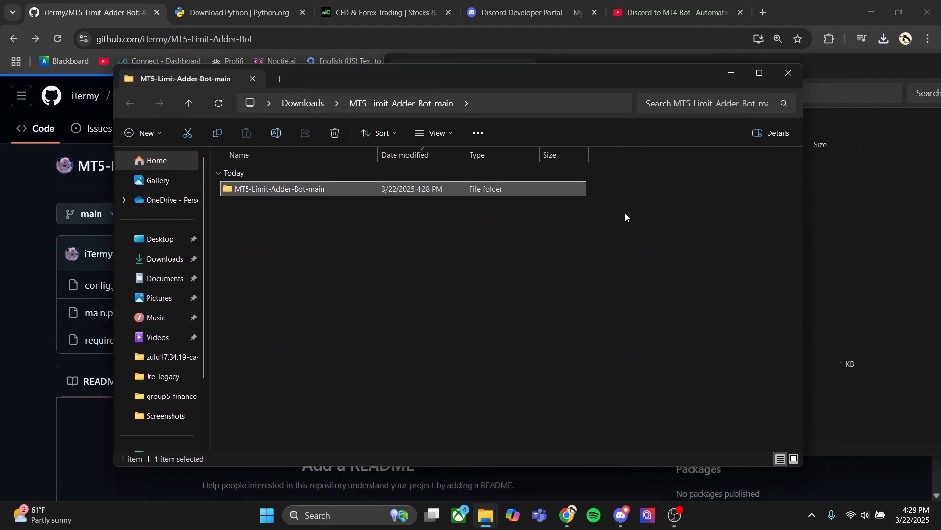
{"action": "left_click_drag", "start_coordinate": [509, 89], "coordinate": [398, 76]}
{"action": "left_click_drag", "start_coordinate": [393, 181], "coordinate": [795, 417]}
{"action": "left_click", "coordinate": [464, 216]}
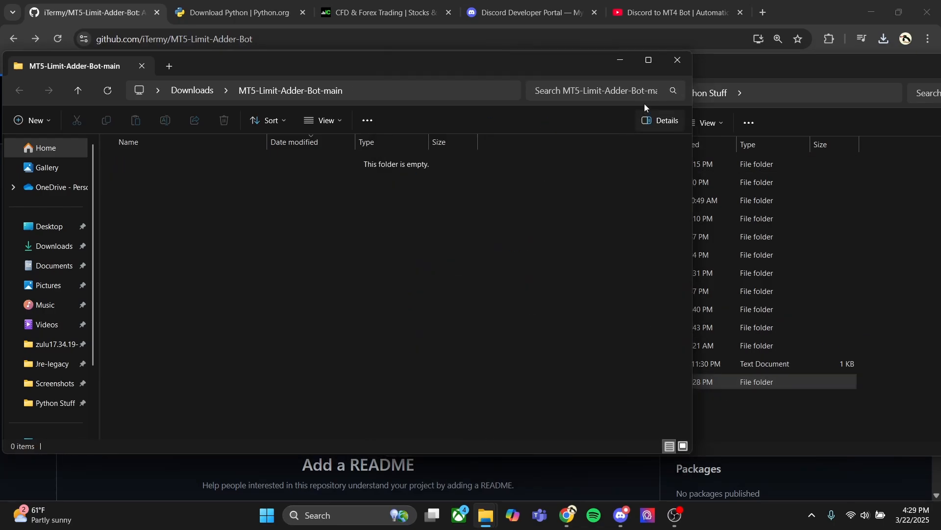
{"action": "left_click", "coordinate": [677, 60]}
{"action": "left_click_drag", "start_coordinate": [662, 72], "coordinate": [578, 48]}
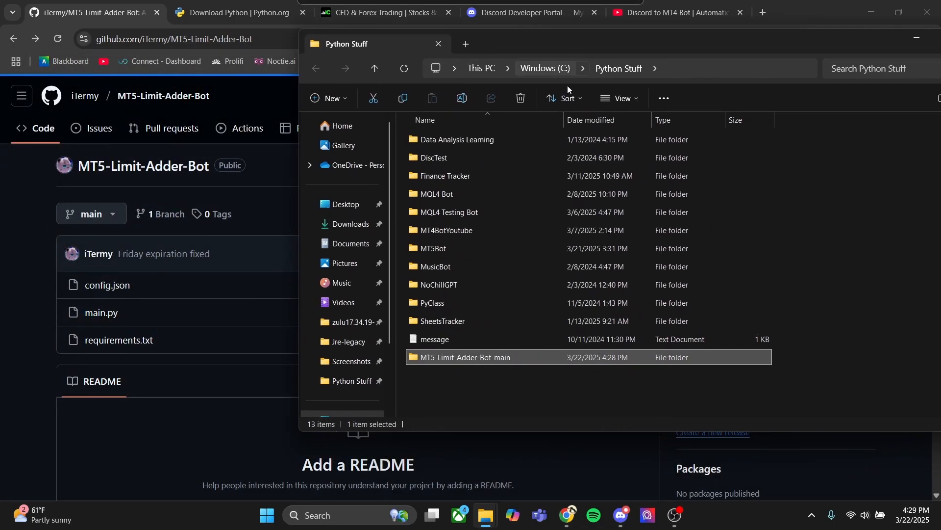
- Rename the MT5-Limit-Adder-Bot-main folder as MT5-Limit-Adder-Bot-Youtube in its properties
{"action": "right_click", "coordinate": [540, 354]}
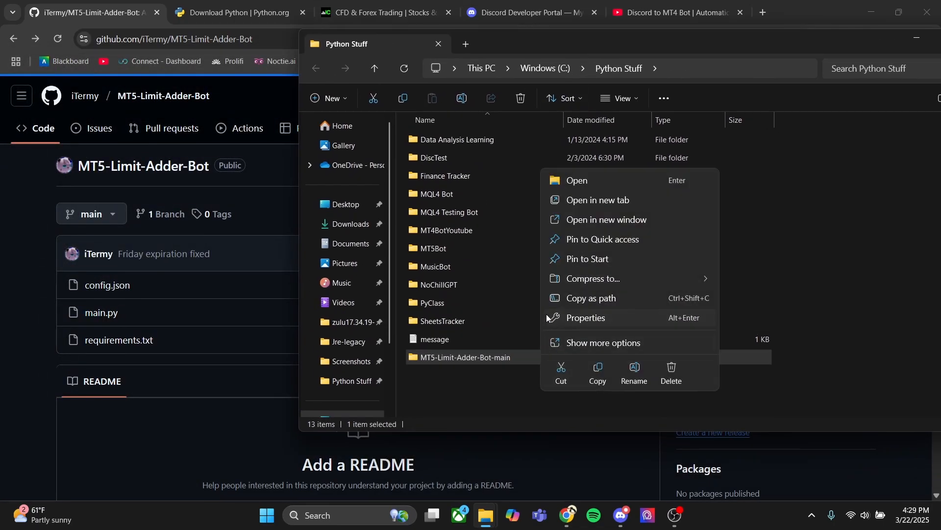
{"action": "left_click", "coordinate": [606, 318]}
{"action": "left_click_drag", "start_coordinate": [686, 257], "coordinate": [669, 258]}
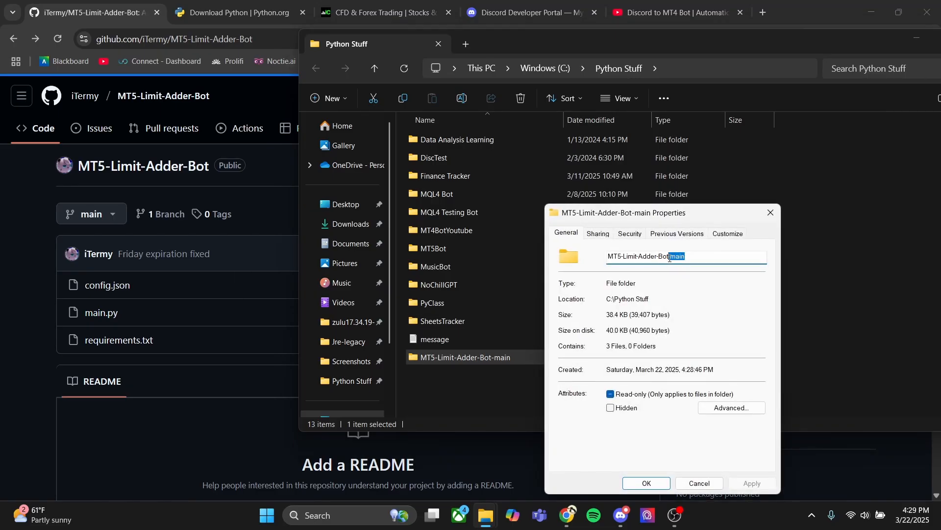
{"action": "key", "text": "BackSpace"}
{"action": "type", "text": "Youtube"}
{"action": "left_click", "coordinate": [651, 483]}
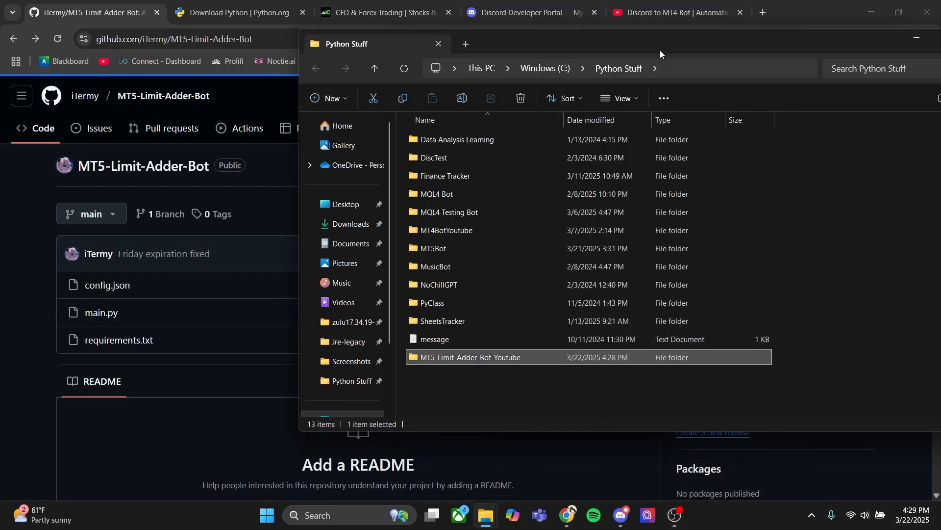
- Open the config file in the MT5-Limit-Adder-Bot-Youtube folder, replace the placeholder discord_token value with the Discord bot token, then save and close it
{"action": "left_click_drag", "start_coordinate": [660, 51], "coordinate": [623, 45]}
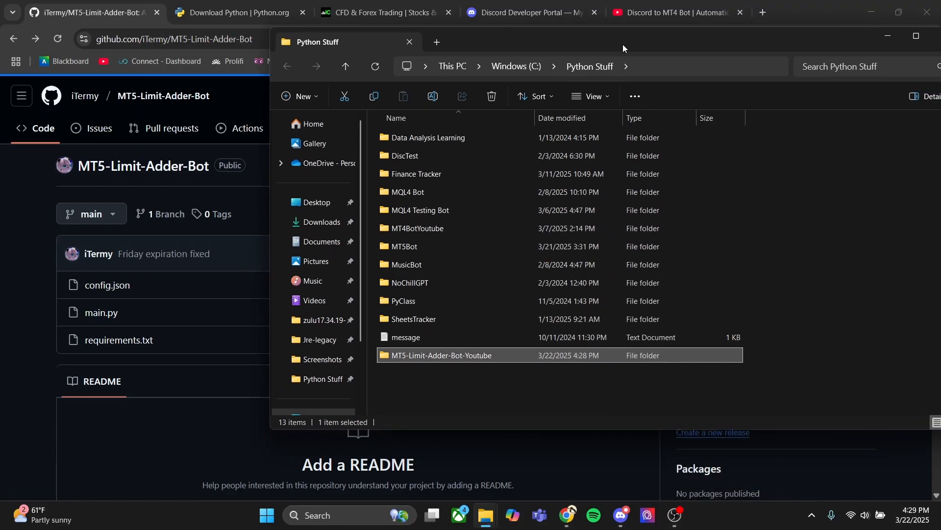
{"action": "double_click", "coordinate": [572, 355]}
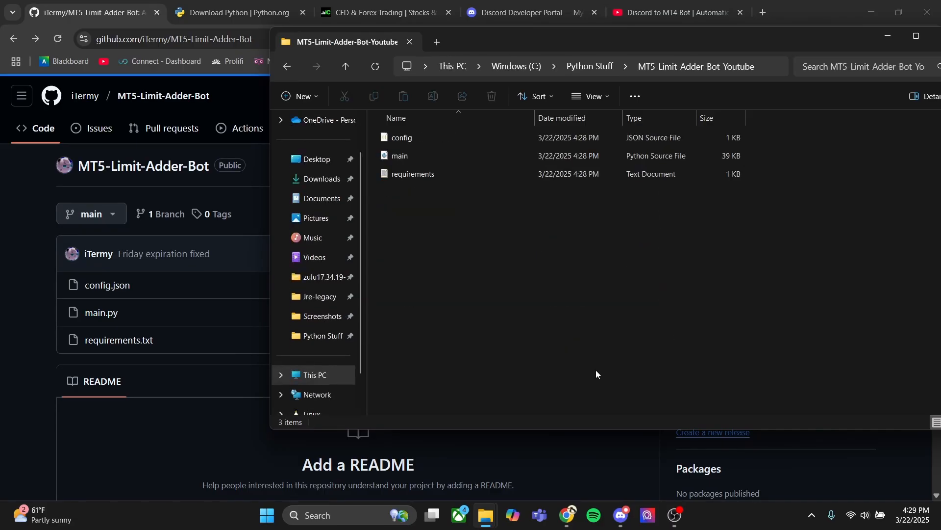
{"action": "double_click", "coordinate": [410, 140]}
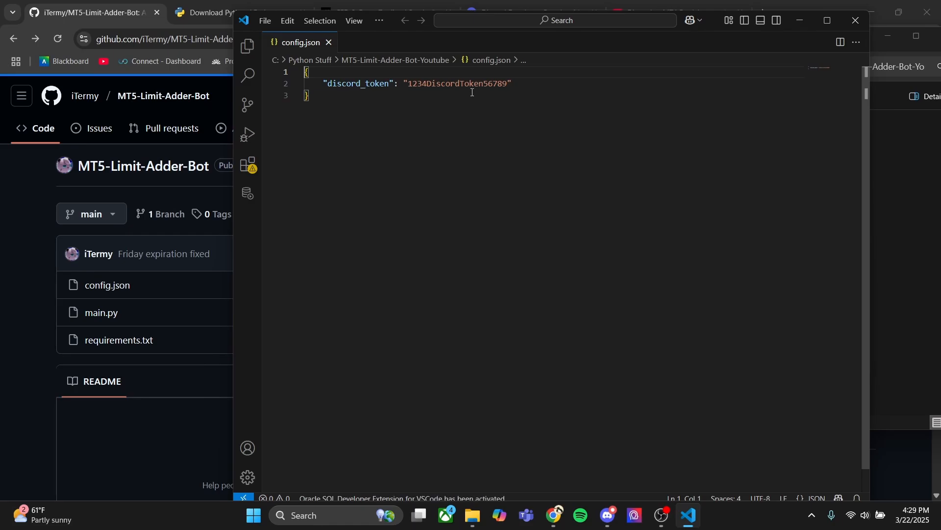
{"action": "double_click", "coordinate": [441, 84]}
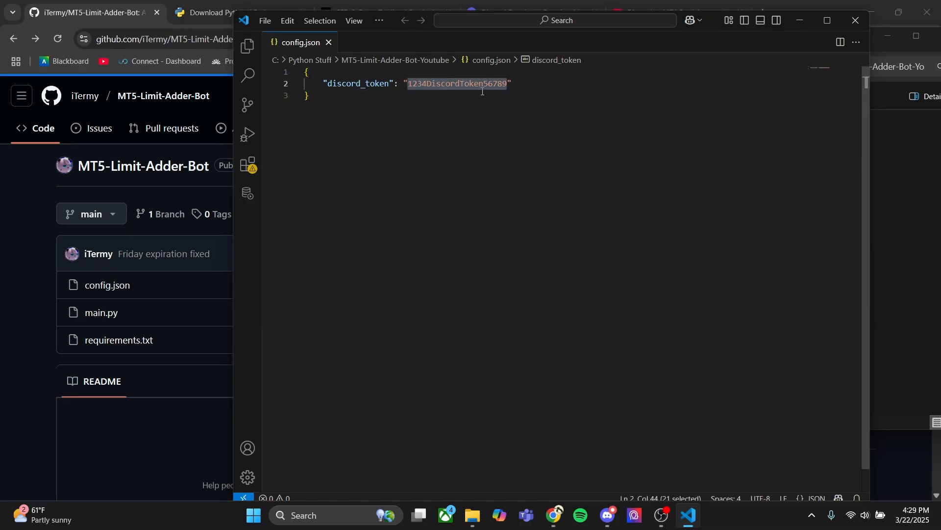
{"action": "key", "text": "BackSpace"}
{"action": "key", "text": "ctrl+v"}
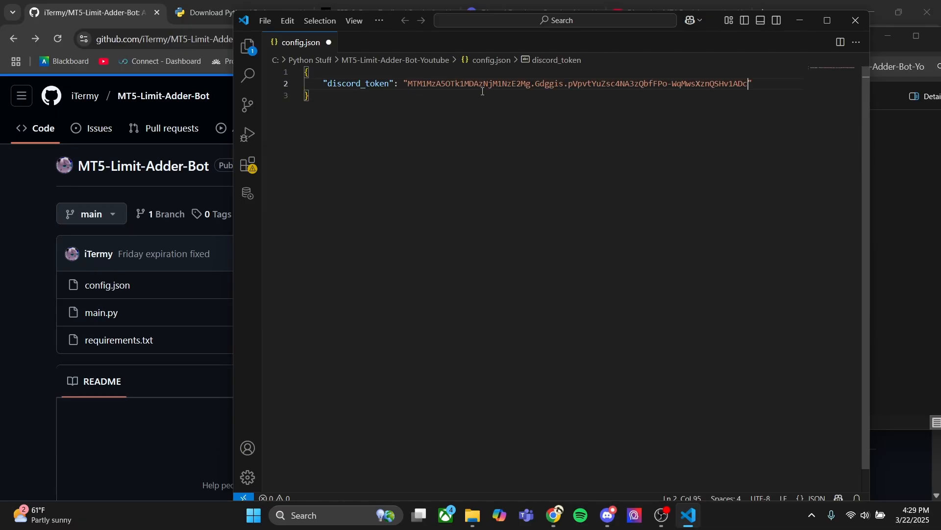
{"action": "left_click", "coordinate": [482, 91]}
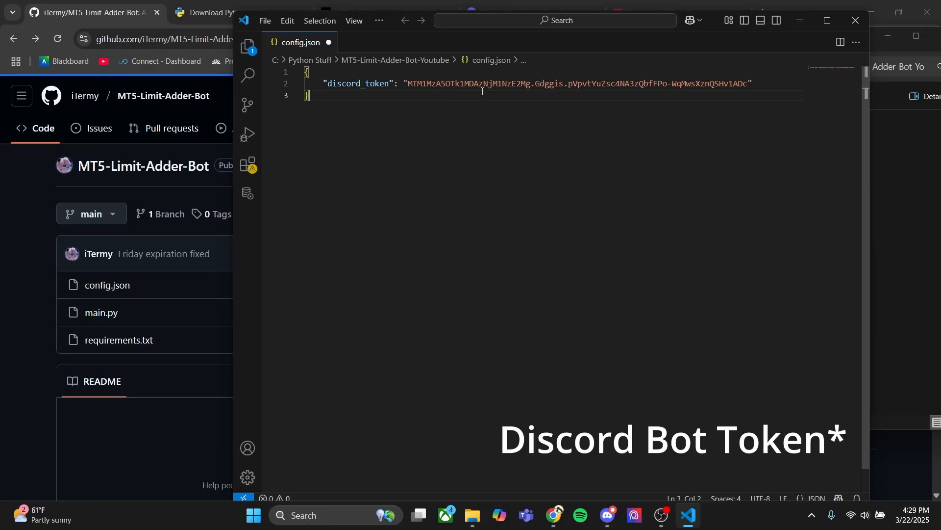
{"action": "key", "text": "ctrl+s"}
{"action": "left_click", "coordinate": [857, 20]}
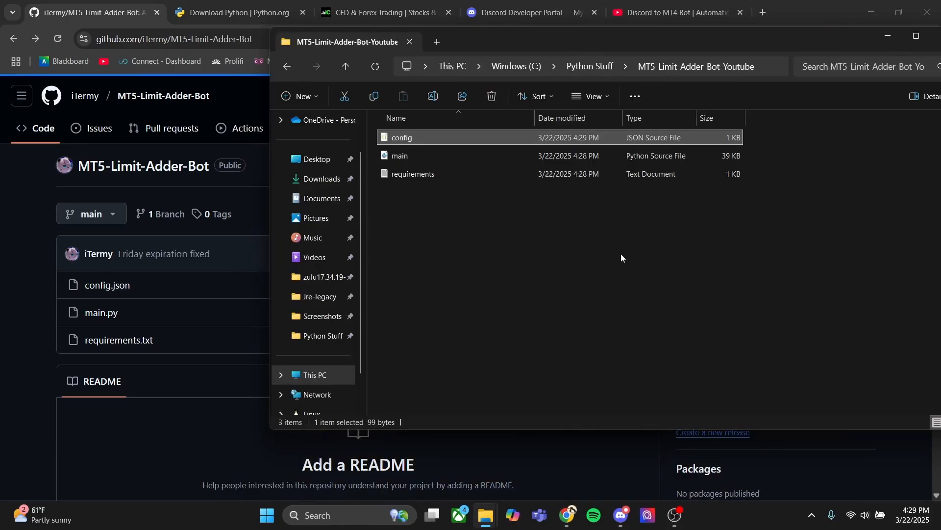
- Find and open the Terminal app from Windows search
{"action": "left_click", "coordinate": [353, 515]}
{"action": "type", "text": "terminal"}
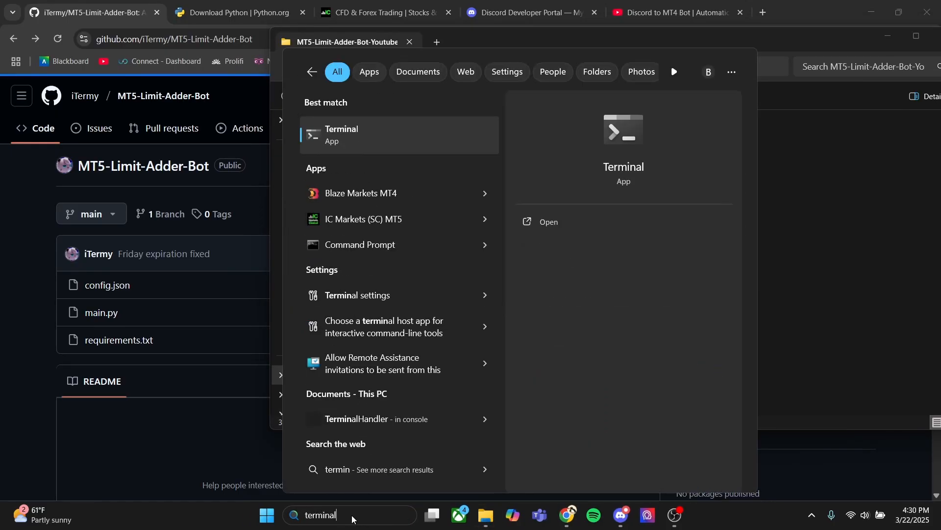
{"action": "left_click", "coordinate": [420, 144]}
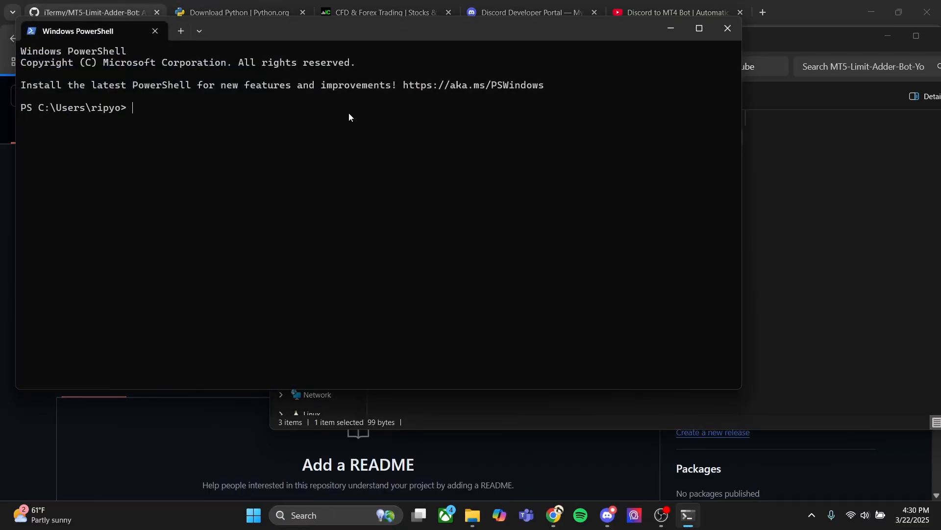
{"action": "left_click_drag", "start_coordinate": [367, 37], "coordinate": [386, 76]}
- Return to the Python Stuff folder in File Explorer and copy the path of the MT5-Limit-Adder-Bot-Youtube folder
{"action": "left_click", "coordinate": [841, 177]}
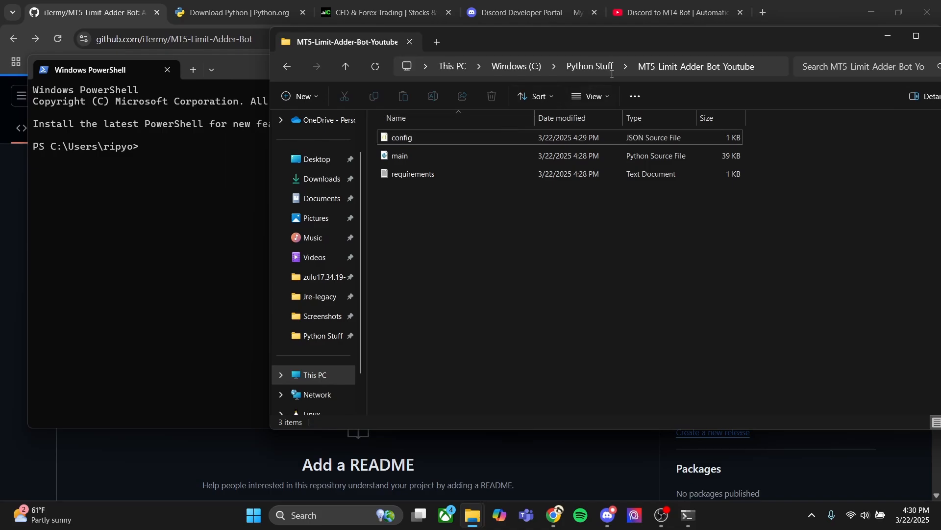
{"action": "left_click", "coordinate": [593, 65]}
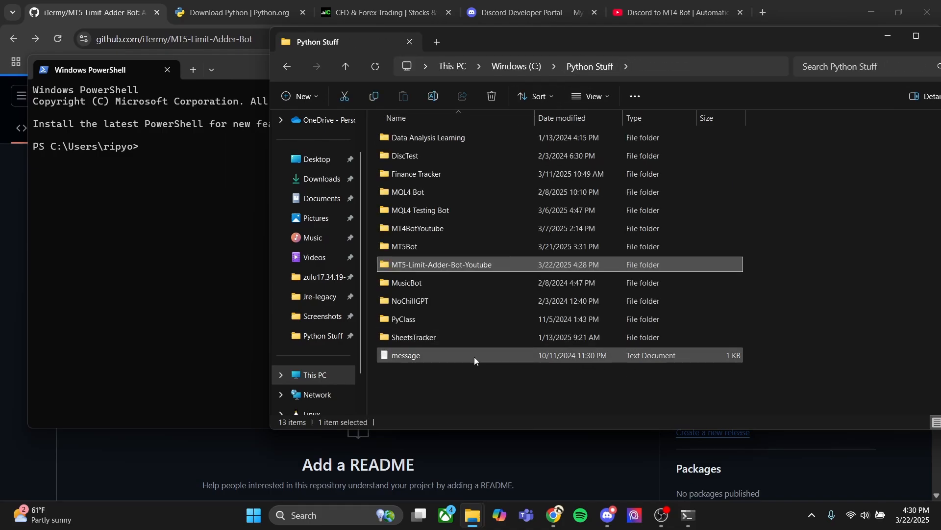
{"action": "left_click", "coordinate": [455, 266]}
{"action": "left_click", "coordinate": [542, 260]}
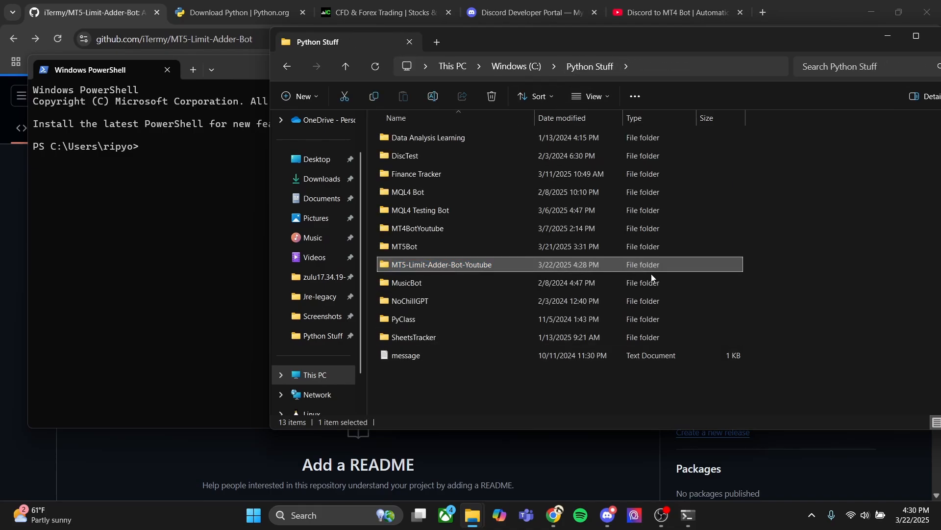
{"action": "right_click", "coordinate": [500, 263]}
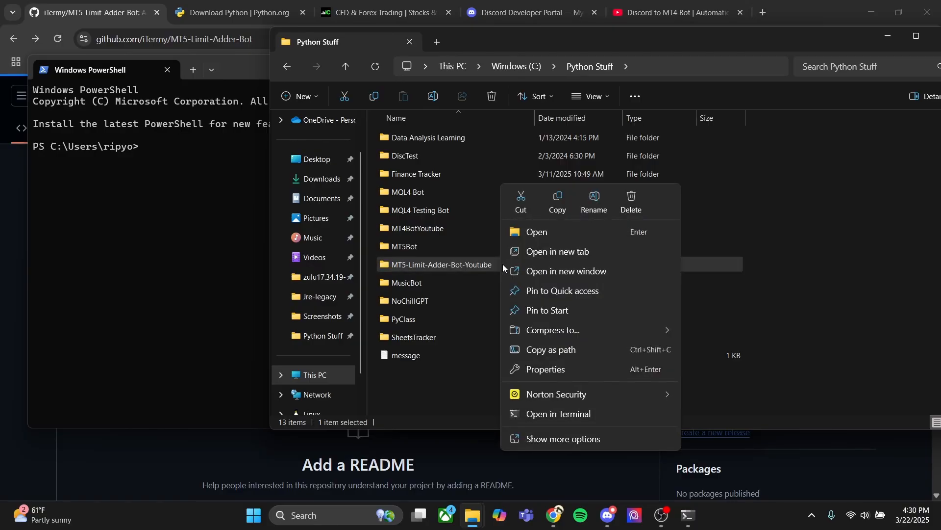
{"action": "left_click", "coordinate": [552, 351]}
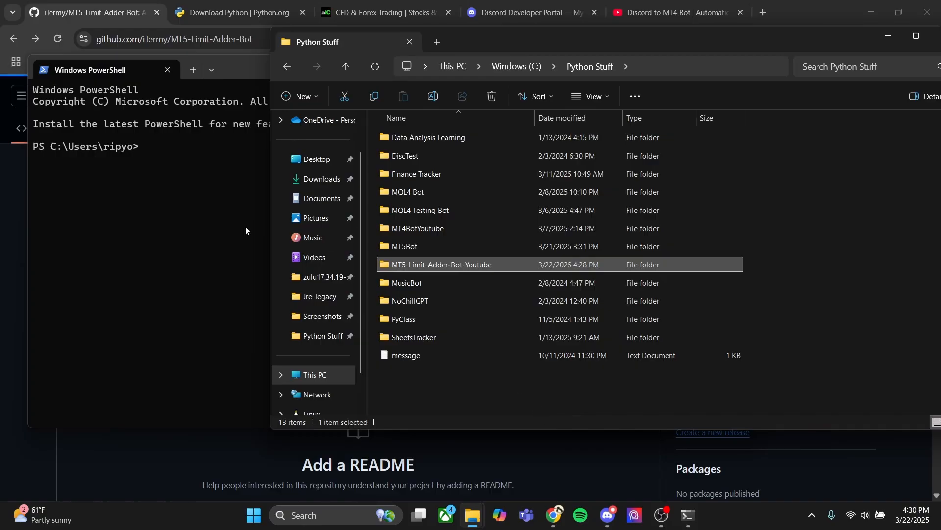
- Change the terminal's directory to "C:\Python Stuff\MT5-Limit-Adder-Bot-Youtube" with cd and the copied path
{"action": "left_click", "coordinate": [175, 150]}
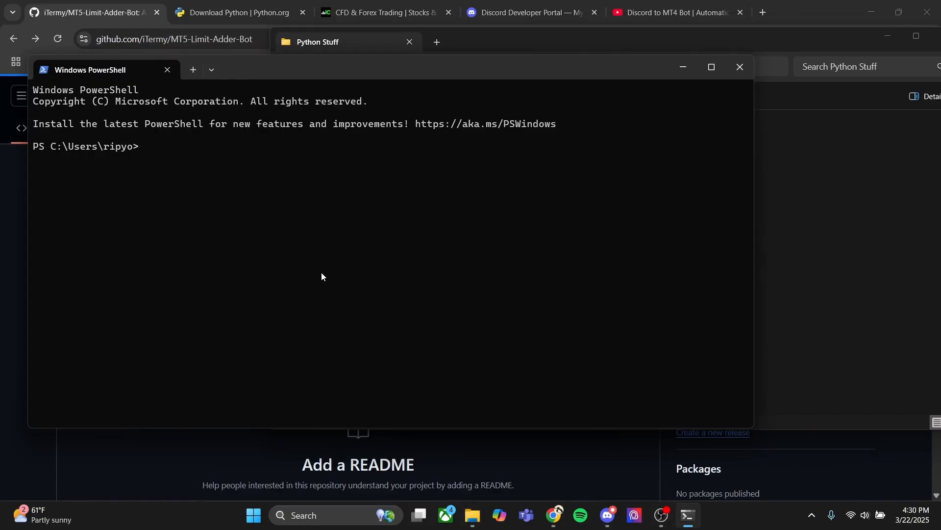
{"action": "type", "text": "cd"}
{"action": "key", "text": "ctrl+v"}
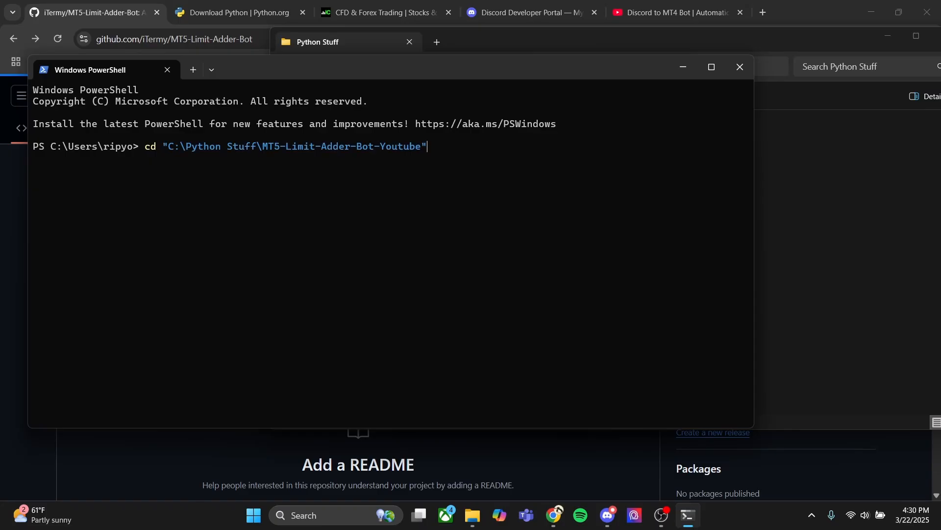
{"action": "key", "text": "Return"}
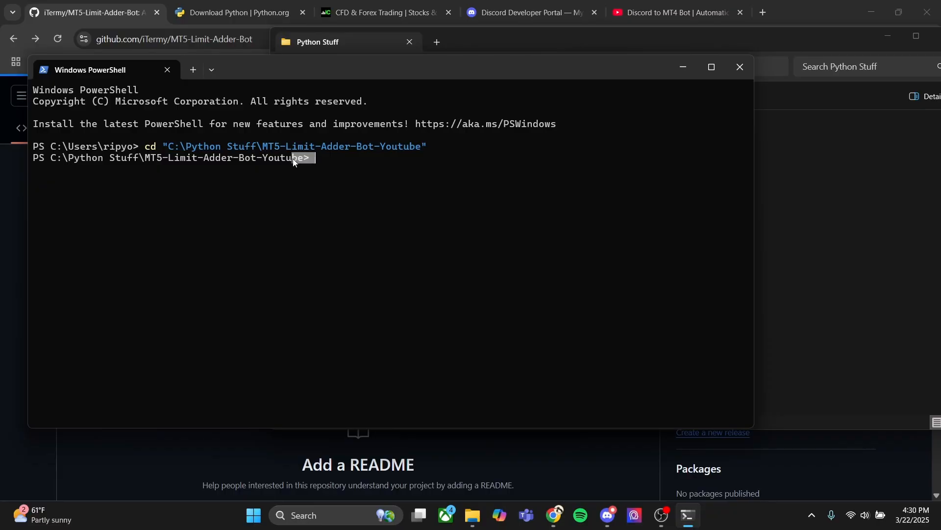
{"action": "left_click_drag", "start_coordinate": [293, 161], "coordinate": [48, 162]}
{"action": "key", "text": "ctrl+c"}
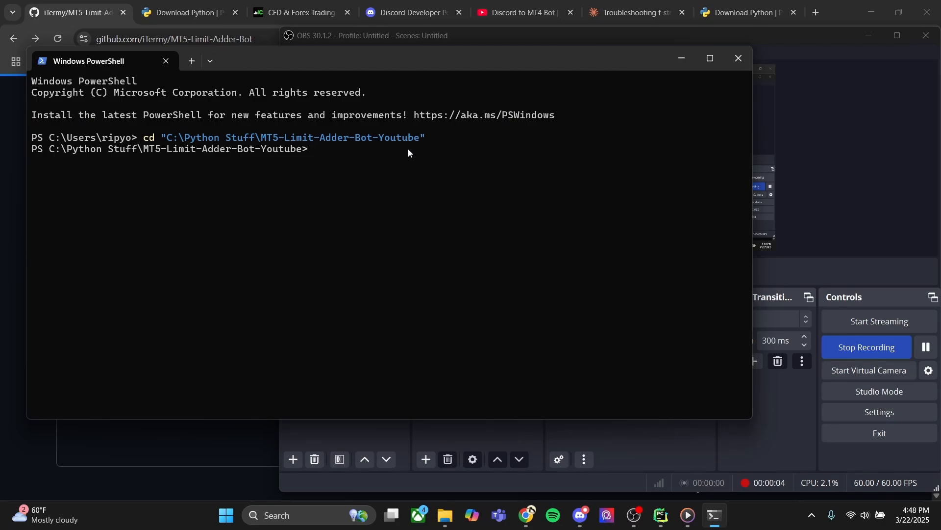
- Run pip install -r requirements.txt in the bot folder to install its dependencies
{"action": "type", "text": "pip install -r requirements."}
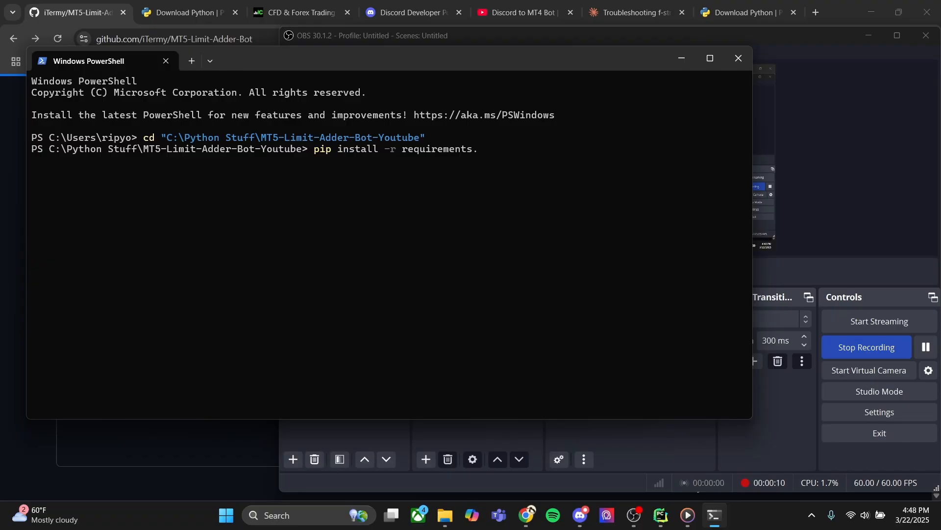
{"action": "type", "text": "txt"}
{"action": "left_click_drag", "start_coordinate": [490, 138], "coordinate": [505, 152]}
{"action": "right_click", "coordinate": [506, 151]}
{"action": "key", "text": "Return"}
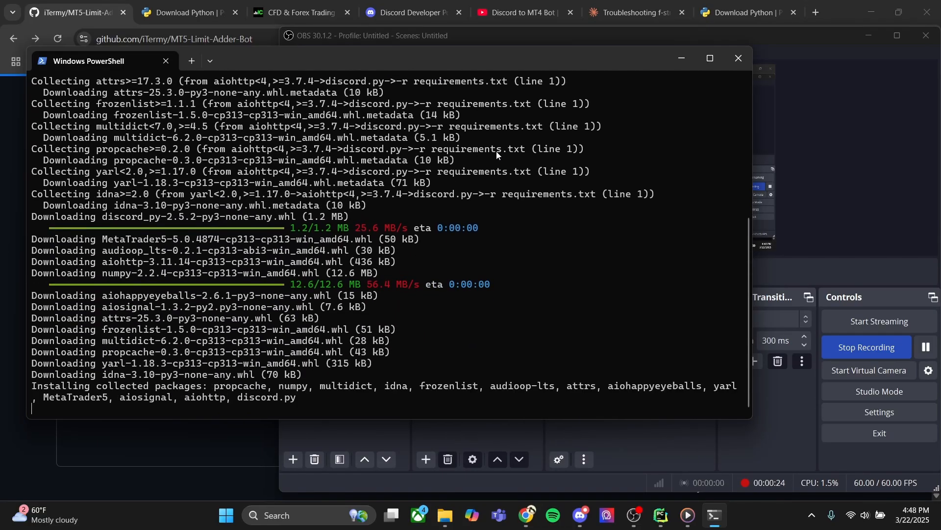
- Review the pip installation output for the downloaded and installed packages
{"action": "scroll", "coordinate": [340, 242], "scroll_direction": "up", "scroll_amount": 5}
{"action": "scroll", "coordinate": [338, 248], "scroll_direction": "down", "scroll_amount": 5}
{"action": "scroll", "coordinate": [177, 265], "scroll_direction": "up", "scroll_amount": 10}
{"action": "scroll", "coordinate": [169, 266], "scroll_direction": "down", "scroll_amount": 10}
{"action": "scroll", "coordinate": [83, 211], "scroll_direction": "up", "scroll_amount": 6}
{"action": "scroll", "coordinate": [83, 213], "scroll_direction": "down", "scroll_amount": 6}
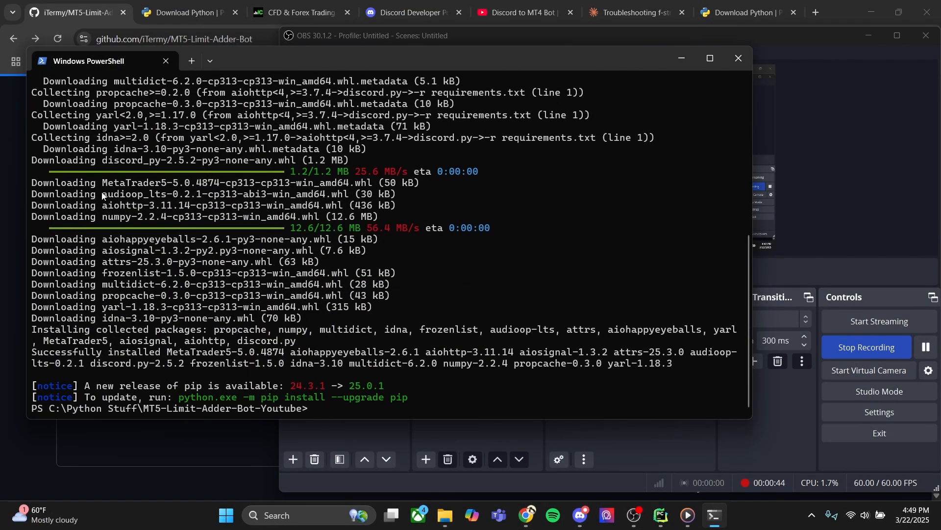
{"action": "scroll", "coordinate": [96, 201], "scroll_direction": "up", "scroll_amount": 9}
{"action": "scroll", "coordinate": [227, 279], "scroll_direction": "down", "scroll_amount": 9}
- Start the bot with python main.py and check its login and active configuration lines in the terminal
{"action": "type", "text": "python main.py"}
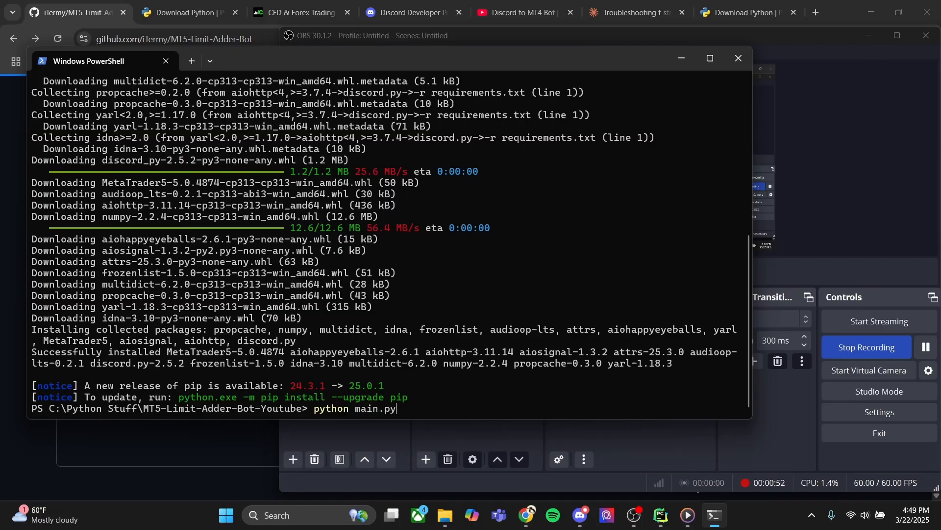
{"action": "key", "text": "Return"}
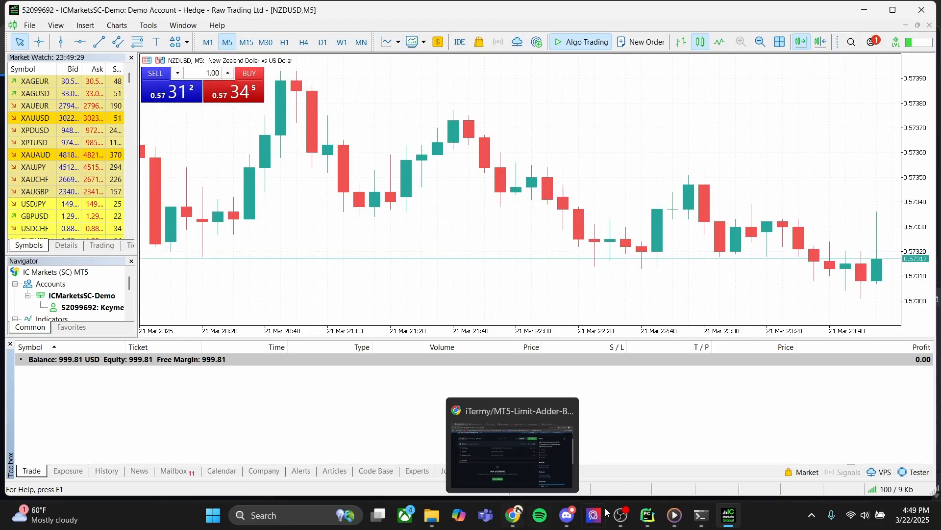
{"action": "left_click", "coordinate": [701, 515]}
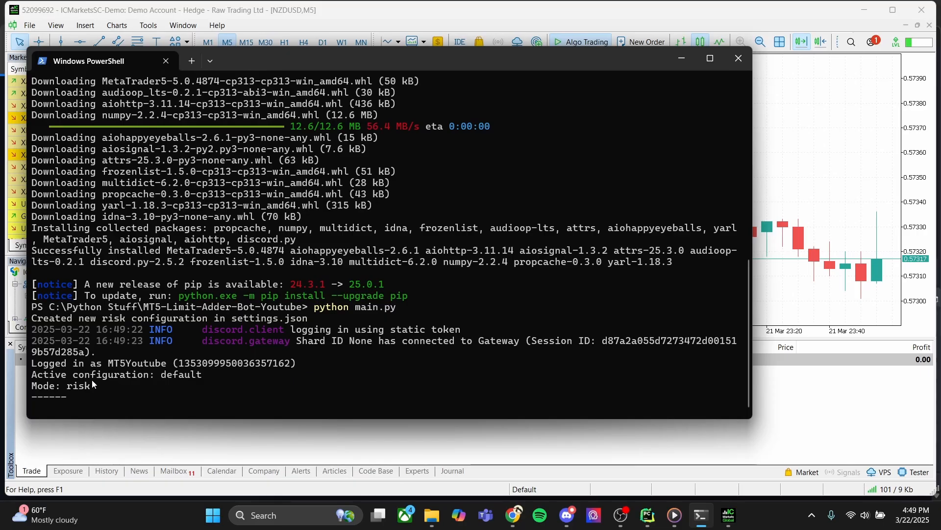
{"action": "left_click_drag", "start_coordinate": [32, 376], "coordinate": [92, 395]}
{"action": "left_click", "coordinate": [103, 396]}
- Switch to MetaTrader 5, show all symbols in Market Watch and look through the symbol list
{"action": "left_click", "coordinate": [474, 446]}
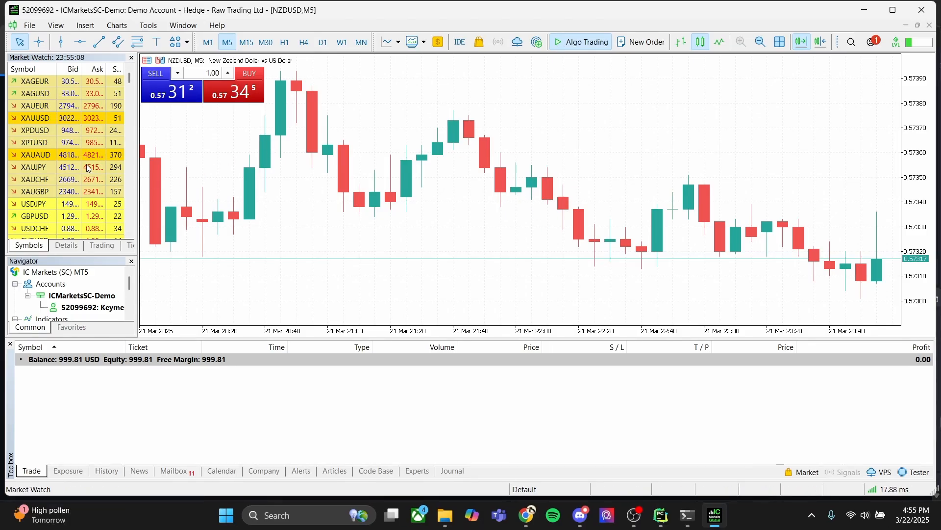
{"action": "right_click", "coordinate": [53, 165]}
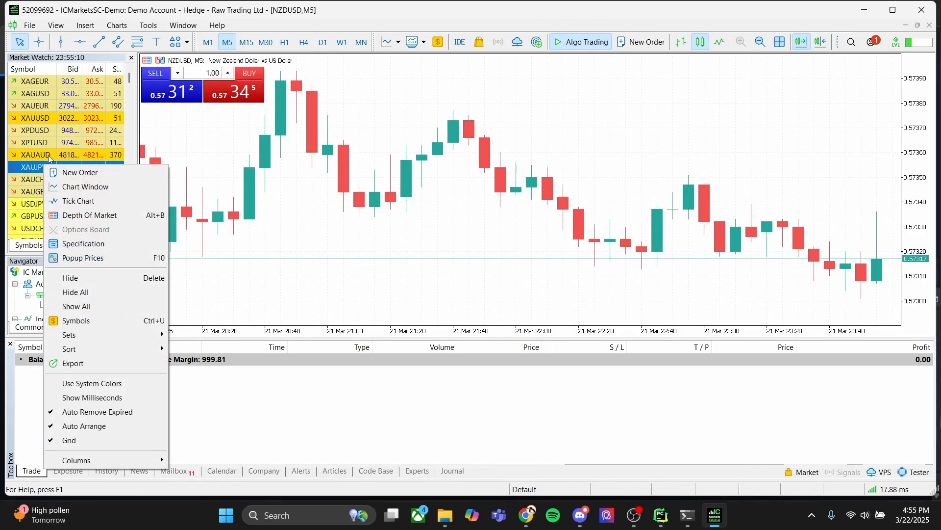
{"action": "left_click", "coordinate": [116, 306]}
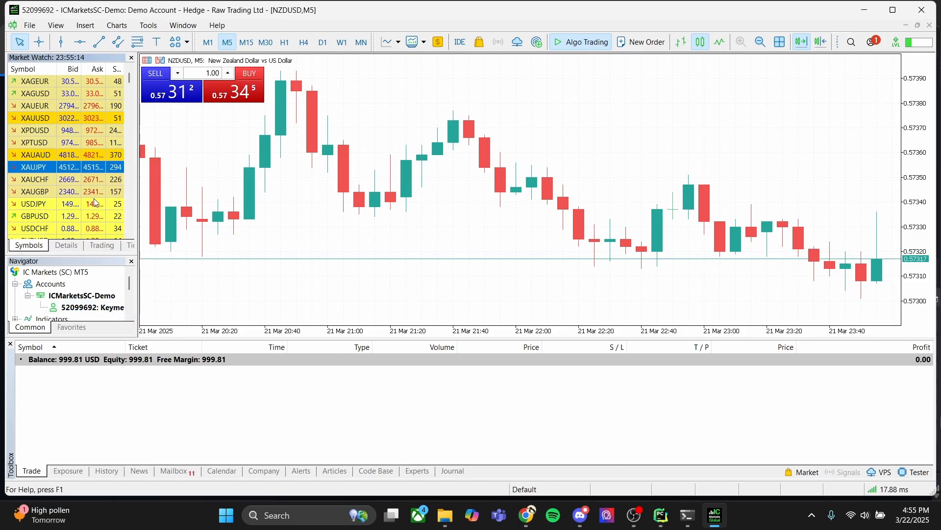
{"action": "scroll", "coordinate": [132, 97], "scroll_direction": "up", "scroll_amount": 5}
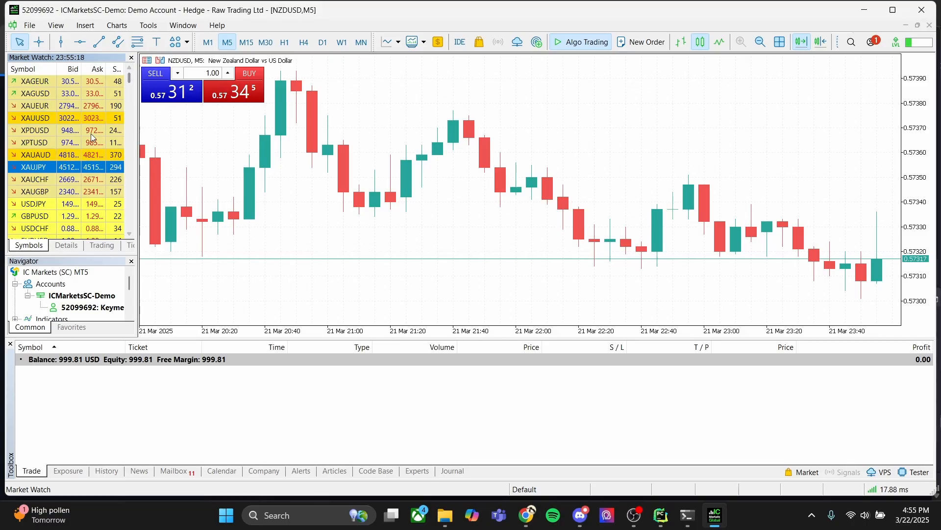
{"action": "scroll", "coordinate": [73, 177], "scroll_direction": "down", "scroll_amount": 20}
{"action": "scroll", "coordinate": [59, 156], "scroll_direction": "down", "scroll_amount": 10}
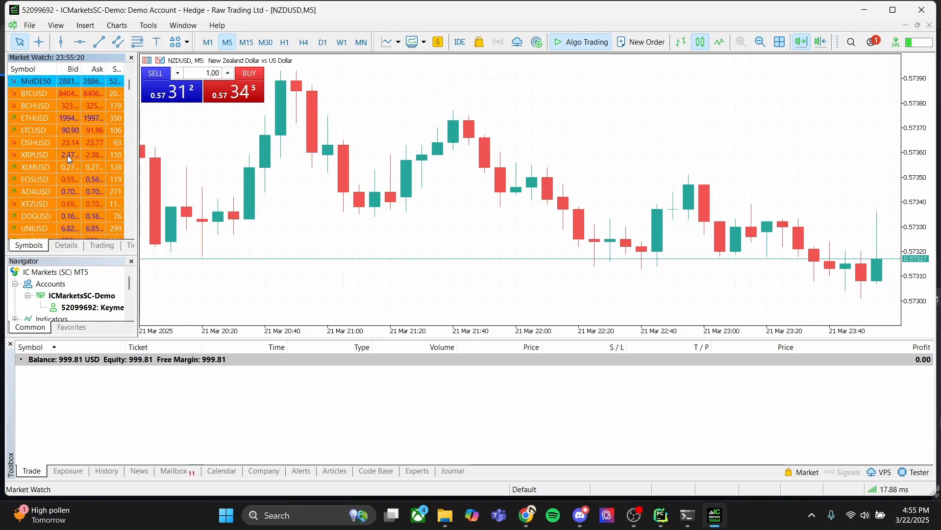
{"action": "scroll", "coordinate": [100, 214], "scroll_direction": "up", "scroll_amount": 20}
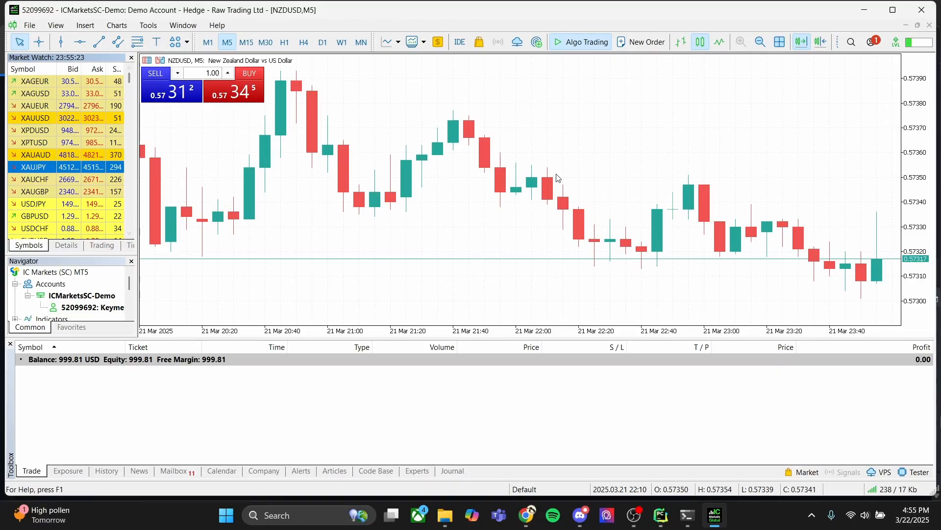
- Switch to Discord and send config help in the trading-bot channel to get the bot's command list
{"action": "left_click", "coordinate": [688, 514]}
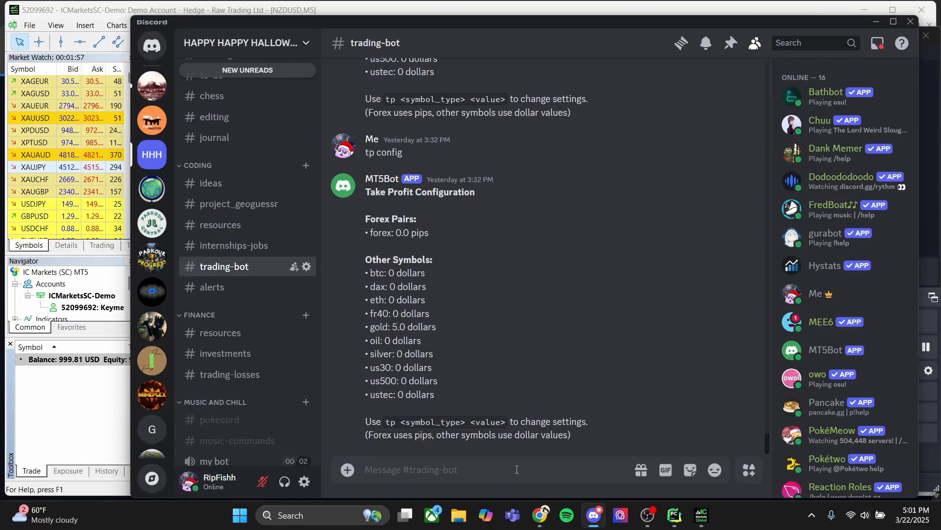
{"action": "type", "text": "config help"}
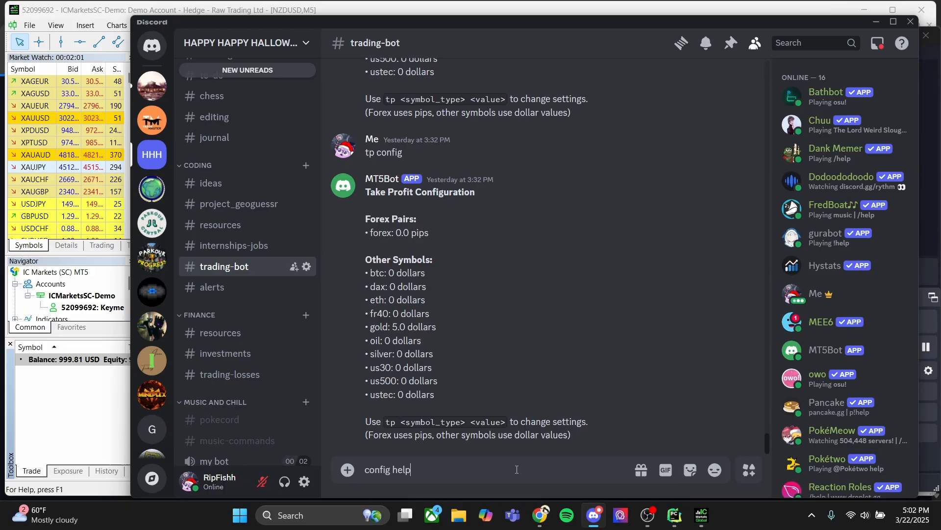
{"action": "key", "text": "Return"}
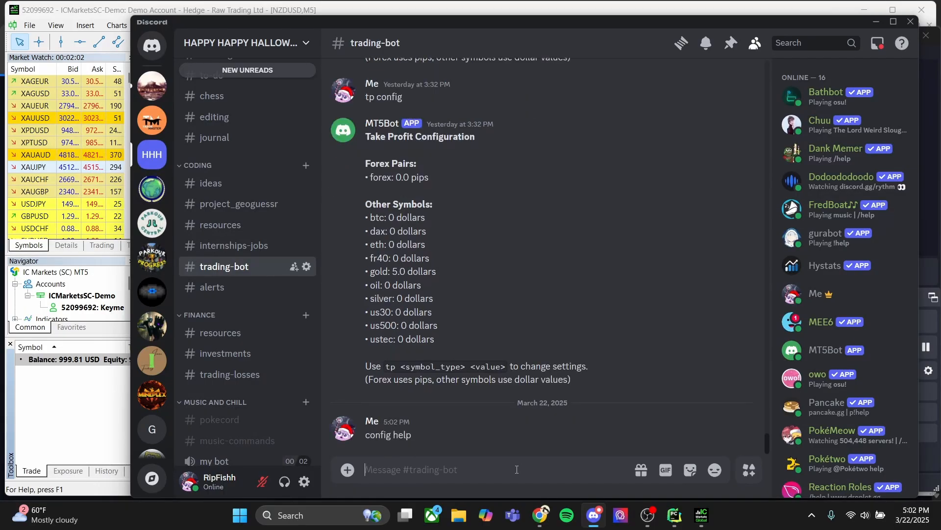
- Send config list and check the active configuration and the available configuration names in the bot's reply
{"action": "type", "text": "co"}
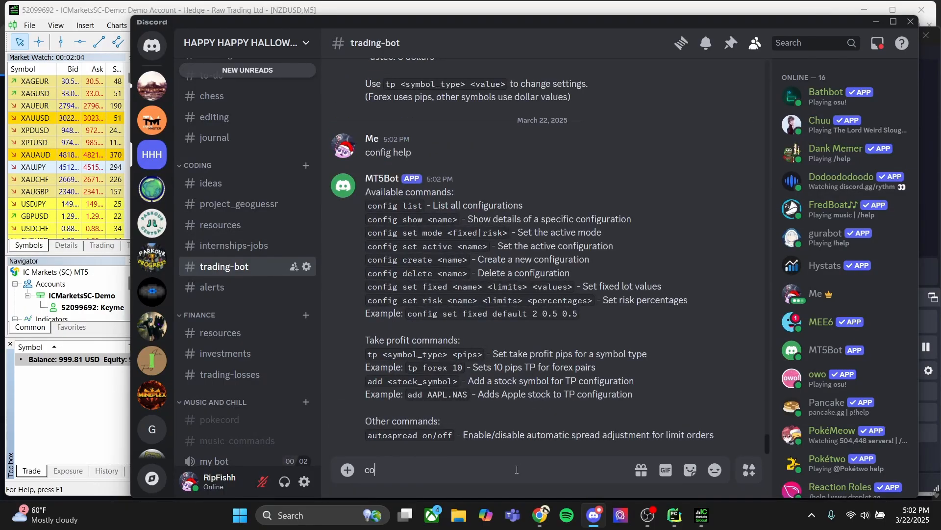
{"action": "type", "text": "nfig list"}
{"action": "key", "text": "Return"}
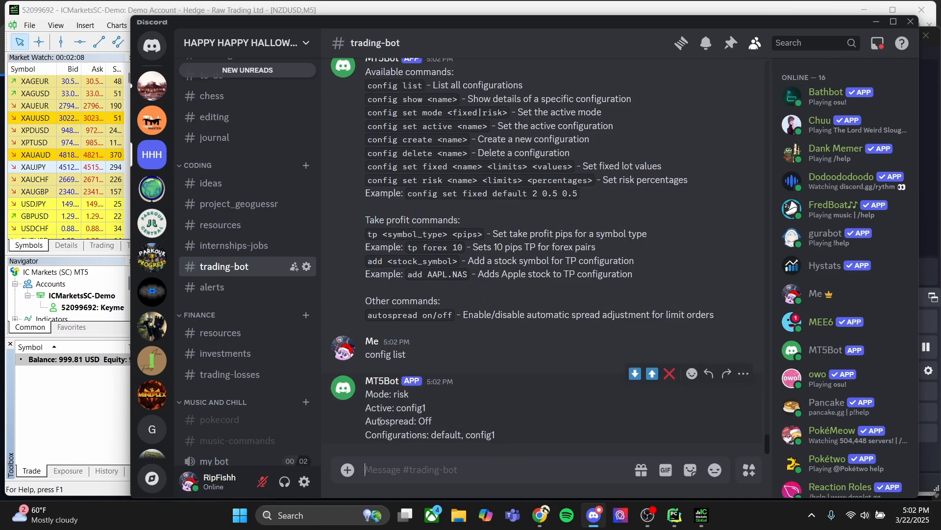
{"action": "left_click_drag", "start_coordinate": [397, 408], "coordinate": [426, 404]}
{"action": "left_click_drag", "start_coordinate": [433, 435], "coordinate": [502, 437]}
{"action": "left_click", "coordinate": [495, 437]}
- Send config show default and examine the Fixed lots and Risk percentages sections of the reply
{"action": "type", "text": "config show defau"}
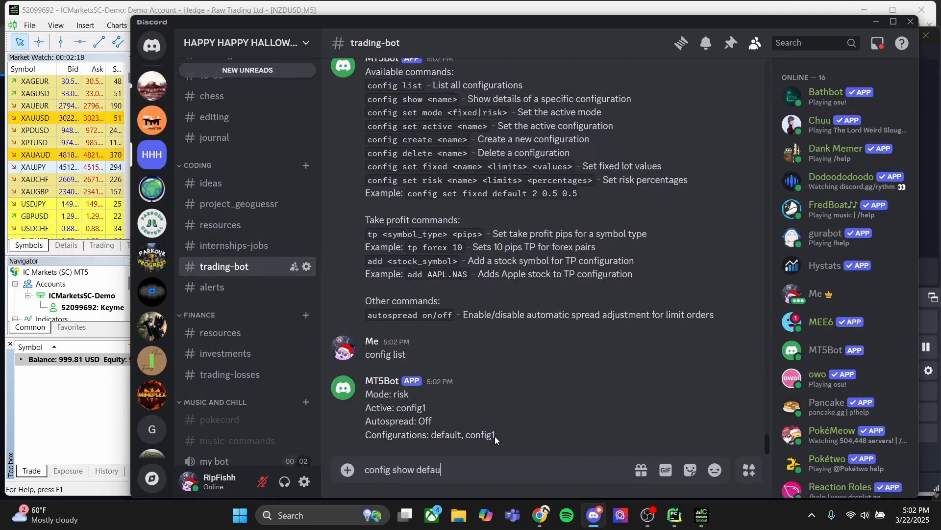
{"action": "type", "text": "lt"}
{"action": "key", "text": "Return"}
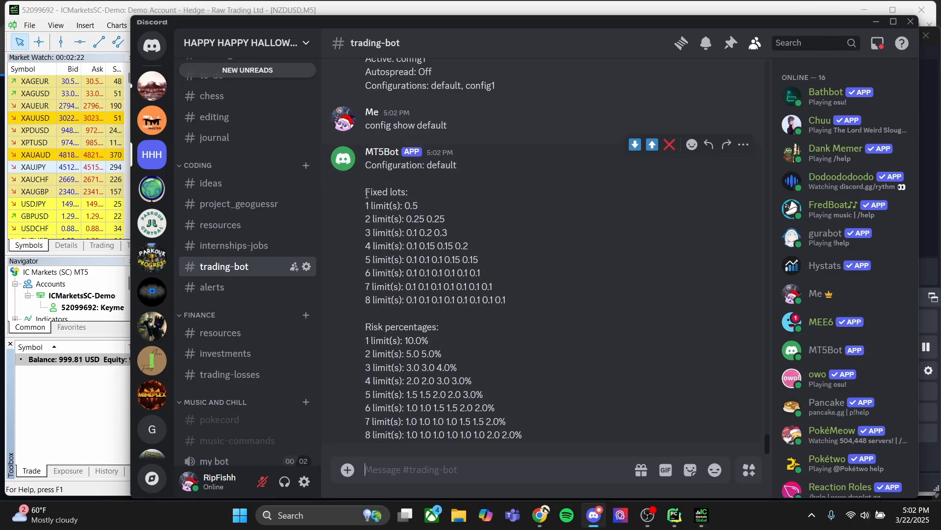
{"action": "left_click_drag", "start_coordinate": [365, 192], "coordinate": [408, 192]}
{"action": "left_click", "coordinate": [380, 319]}
{"action": "left_click_drag", "start_coordinate": [365, 330], "coordinate": [442, 330]}
{"action": "left_click", "coordinate": [443, 336]}
{"action": "left_click_drag", "start_coordinate": [373, 194], "coordinate": [405, 195]}
{"action": "left_click", "coordinate": [410, 196]}
- Examine how the default configuration's fixed lot values are split across the limits, starting with the 2-limit row
{"action": "left_click_drag", "start_coordinate": [409, 223], "coordinate": [444, 221]}
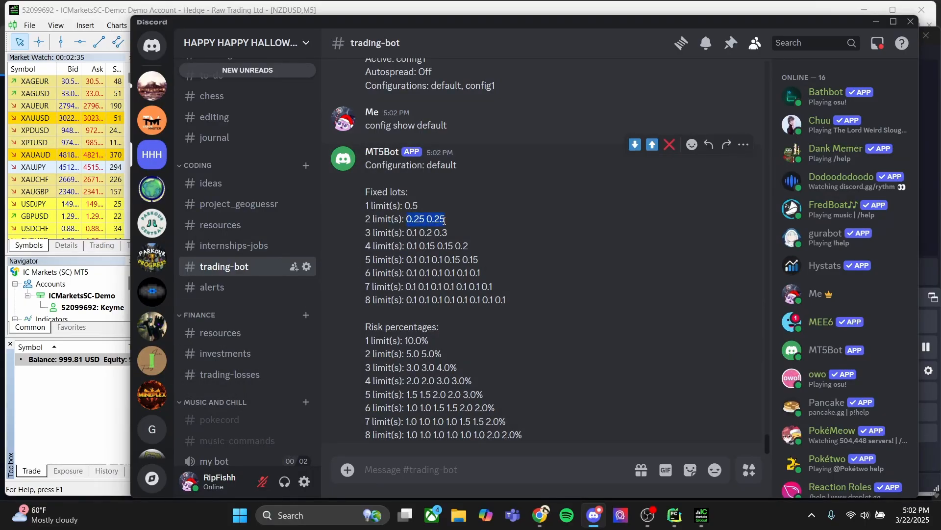
{"action": "left_click", "coordinate": [438, 291]}
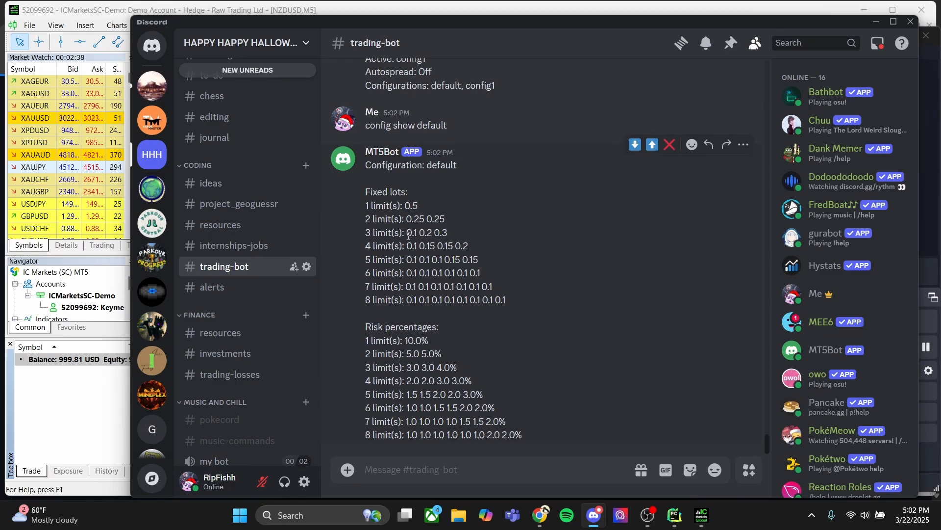
{"action": "left_click_drag", "start_coordinate": [409, 235], "coordinate": [469, 245]}
{"action": "left_click", "coordinate": [410, 271]}
{"action": "left_click_drag", "start_coordinate": [407, 219], "coordinate": [447, 219]}
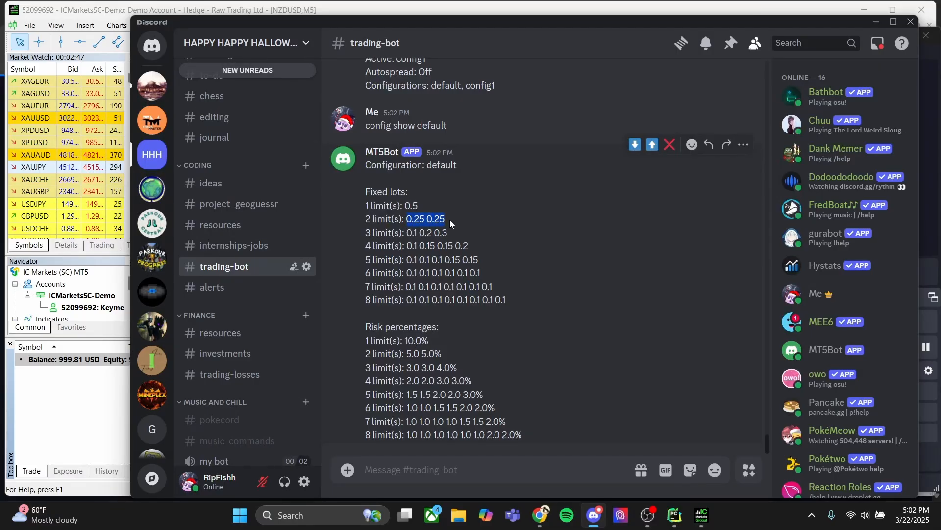
{"action": "left_click", "coordinate": [448, 256]}
- Examine the default configuration's risk percentages for one limit, two limits and the higher limit counts
{"action": "left_click_drag", "start_coordinate": [407, 355], "coordinate": [442, 354]}
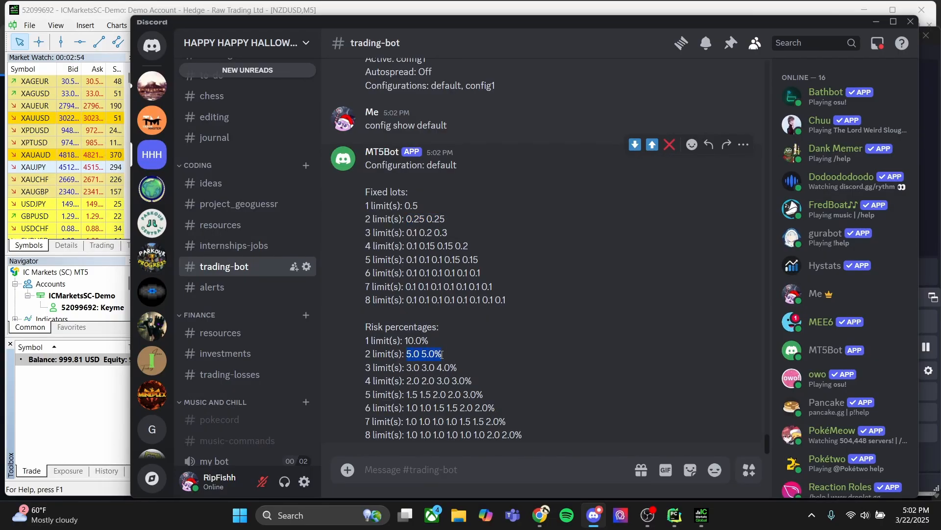
{"action": "left_click", "coordinate": [449, 387]}
{"action": "left_click_drag", "start_coordinate": [405, 341], "coordinate": [428, 343]}
{"action": "left_click", "coordinate": [440, 371]}
{"action": "left_click_drag", "start_coordinate": [408, 354], "coordinate": [439, 354]}
{"action": "left_click", "coordinate": [439, 368]}
{"action": "left_click_drag", "start_coordinate": [362, 361], "coordinate": [495, 436]}
{"action": "left_click", "coordinate": [460, 385]}
- Set the bot's lot sizing mode to fixed with config set mode fixed
{"action": "type", "text": "config"}
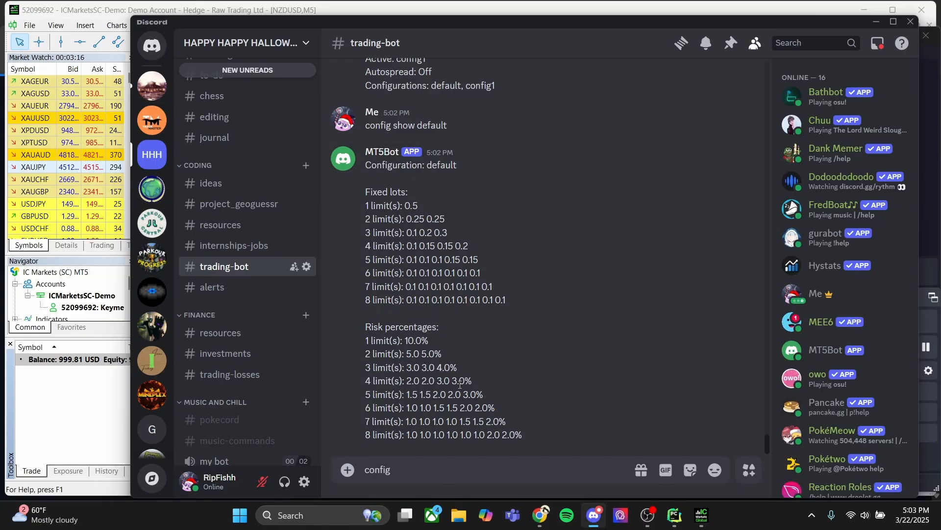
{"action": "type", "text": " set mode fixed"}
{"action": "key", "text": "Return"}
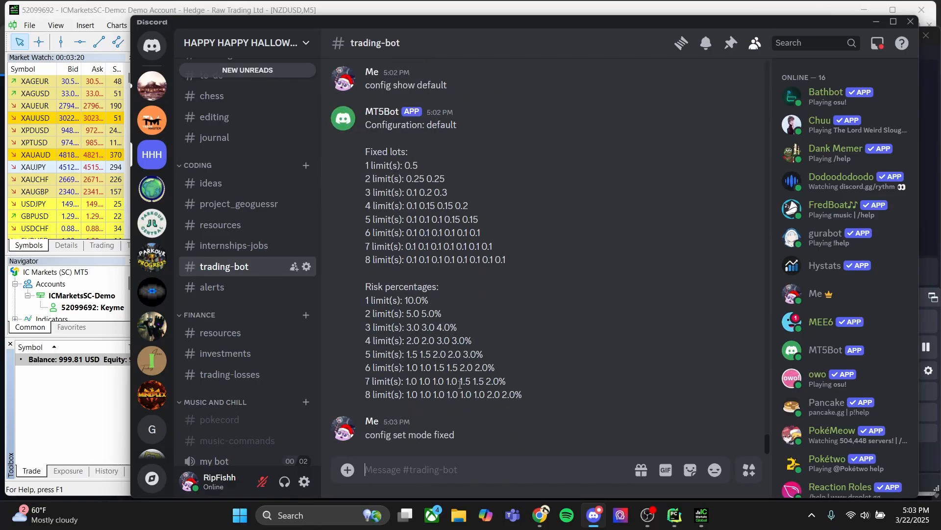
- Set the bot's lot sizing mode to risk with config set mode risk
{"action": "type", "text": "config set "}
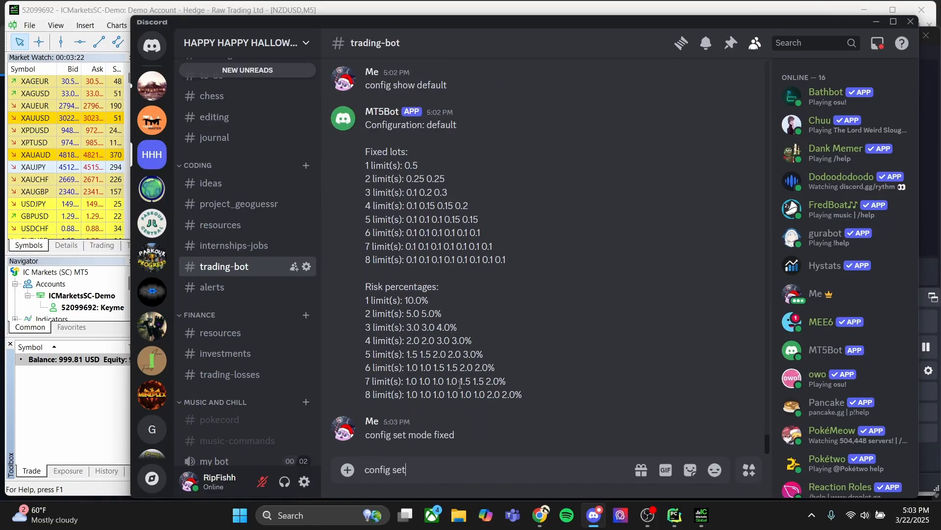
{"action": "type", "text": "mode "}
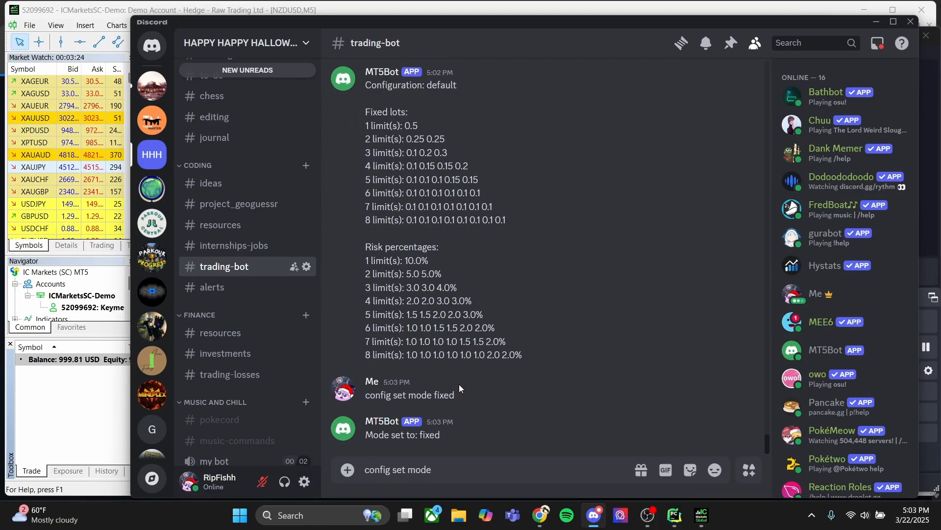
{"action": "type", "text": "risk"}
{"action": "key", "text": "Return"}
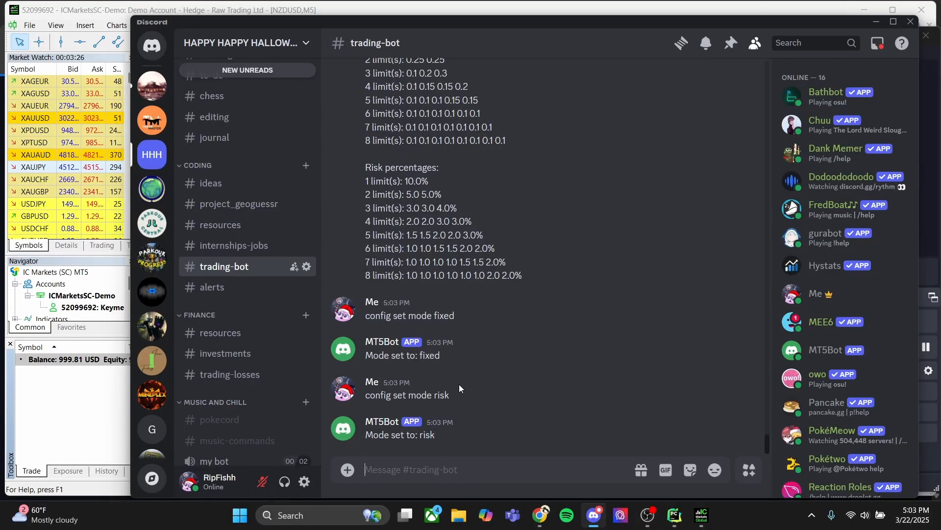
- Make config1 the active configuration with config set active config1
{"action": "scroll", "coordinate": [458, 384], "scroll_direction": "up", "scroll_amount": 3}
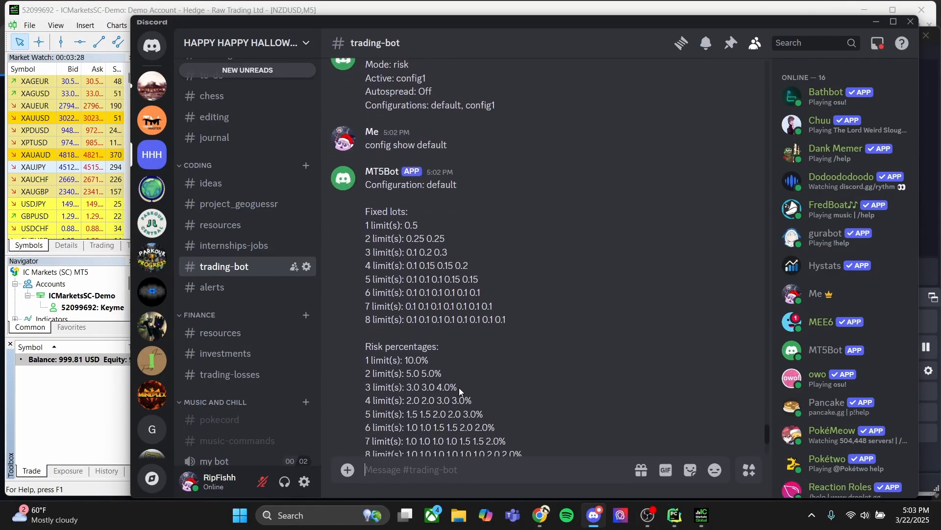
{"action": "scroll", "coordinate": [457, 389], "scroll_direction": "down", "scroll_amount": 3}
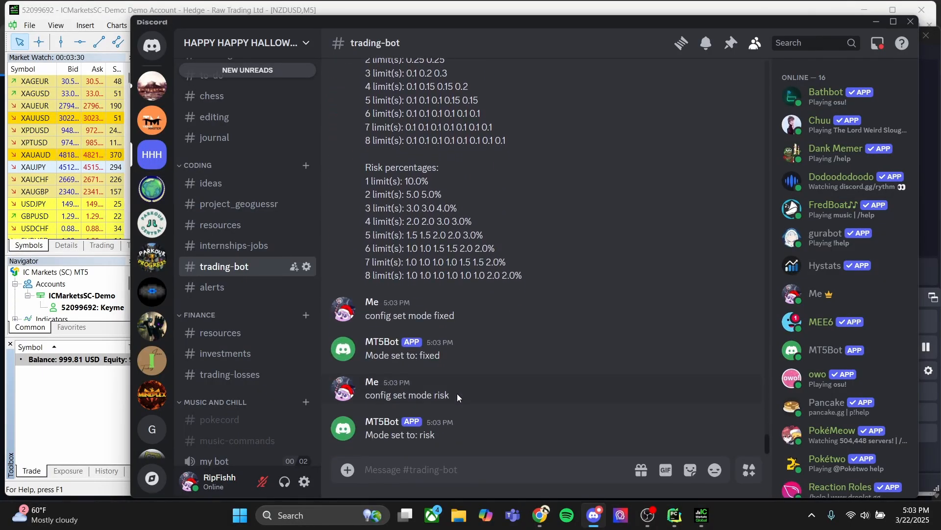
{"action": "scroll", "coordinate": [457, 393], "scroll_direction": "up", "scroll_amount": 3}
{"action": "scroll", "coordinate": [464, 407], "scroll_direction": "down", "scroll_amount": 3}
{"action": "type", "text": "config "}
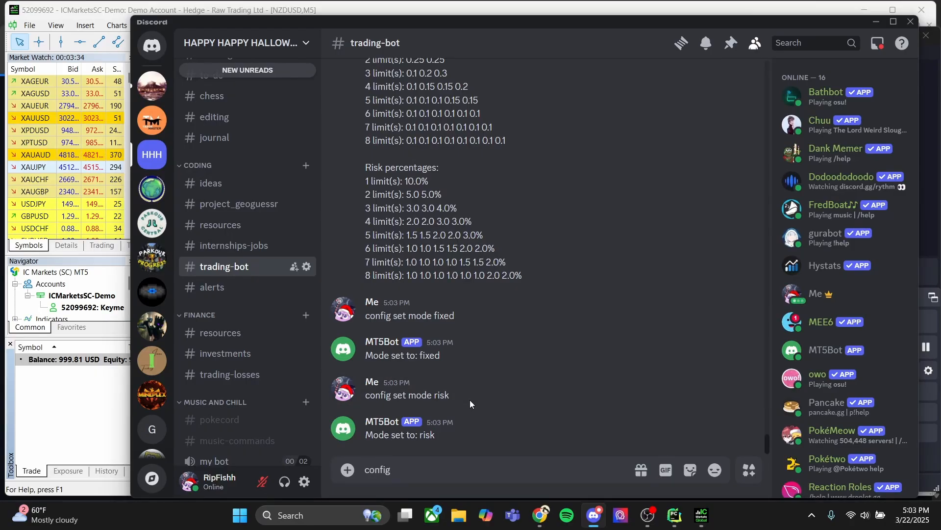
{"action": "type", "text": "set active config1"}
{"action": "key", "text": "Return"}
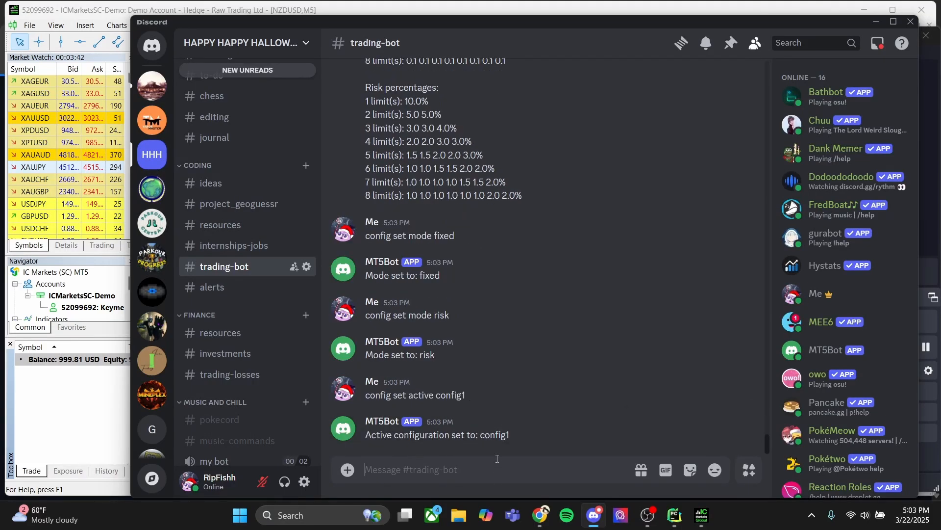
- Send config show config1 and examine its fixed lots and risk percentages, especially the 2-limit risk row
{"action": "type", "text": "config show ac"}
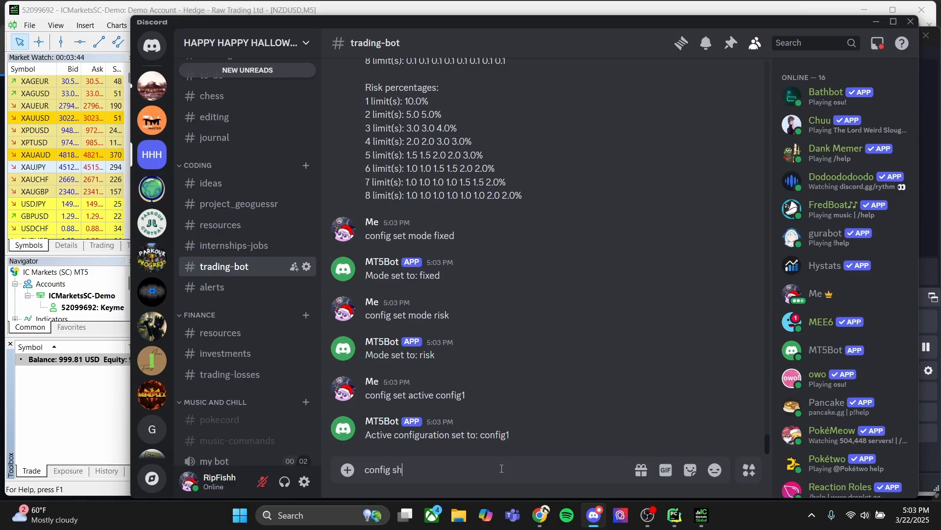
{"action": "key", "text": "BackSpace"}
{"action": "key", "text": "BackSpace"}
{"action": "type", "text": "config1"}
{"action": "key", "text": "Return"}
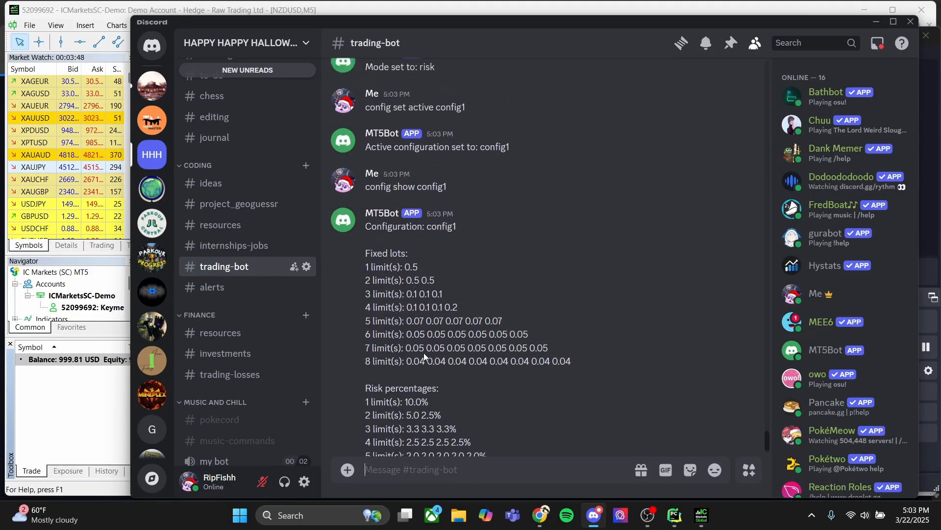
{"action": "left_click_drag", "start_coordinate": [363, 315], "coordinate": [444, 357]}
{"action": "scroll", "coordinate": [496, 399], "scroll_direction": "down", "scroll_amount": 3}
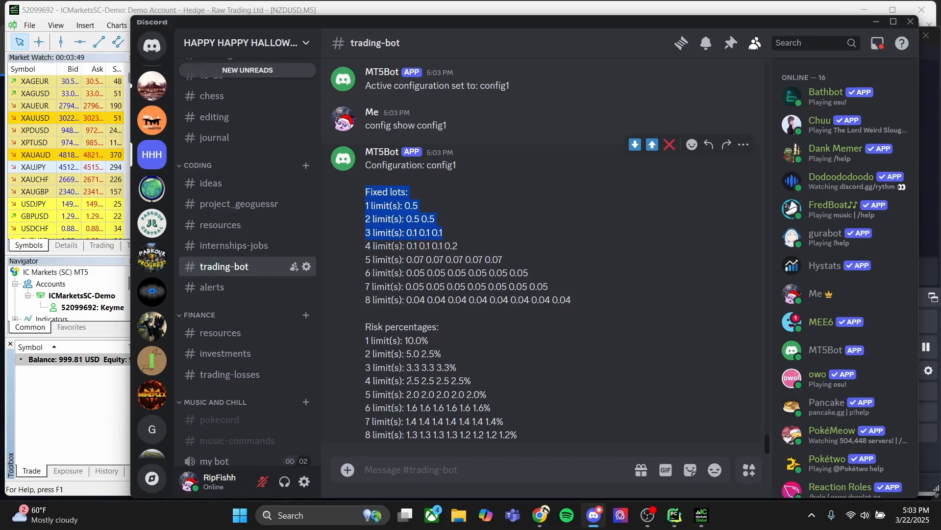
{"action": "left_click_drag", "start_coordinate": [496, 421], "coordinate": [374, 350]}
{"action": "left_click", "coordinate": [373, 350]}
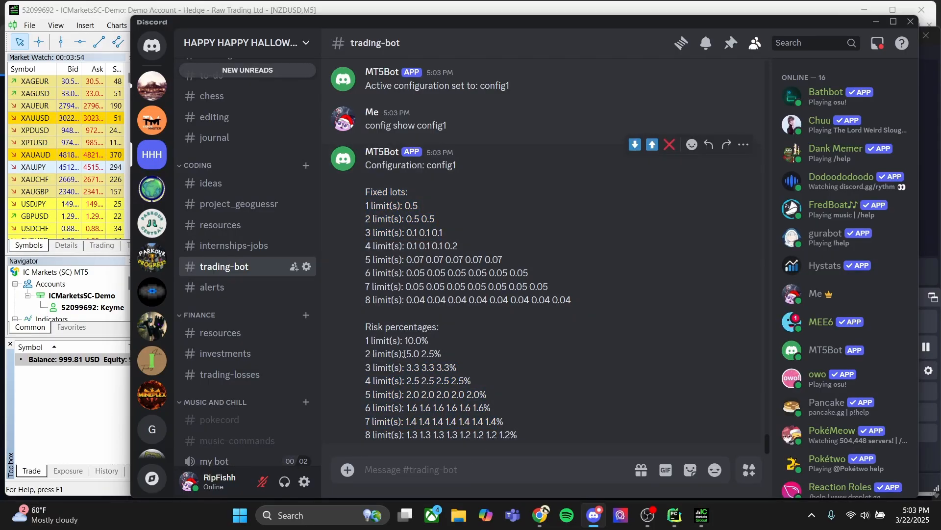
{"action": "left_click_drag", "start_coordinate": [444, 354], "coordinate": [405, 354]}
- Try to change config1's fixed lots by sending config set fixed config1 0.25 0.25
{"action": "left_click", "coordinate": [432, 471]}
{"action": "type", "text": "config"}
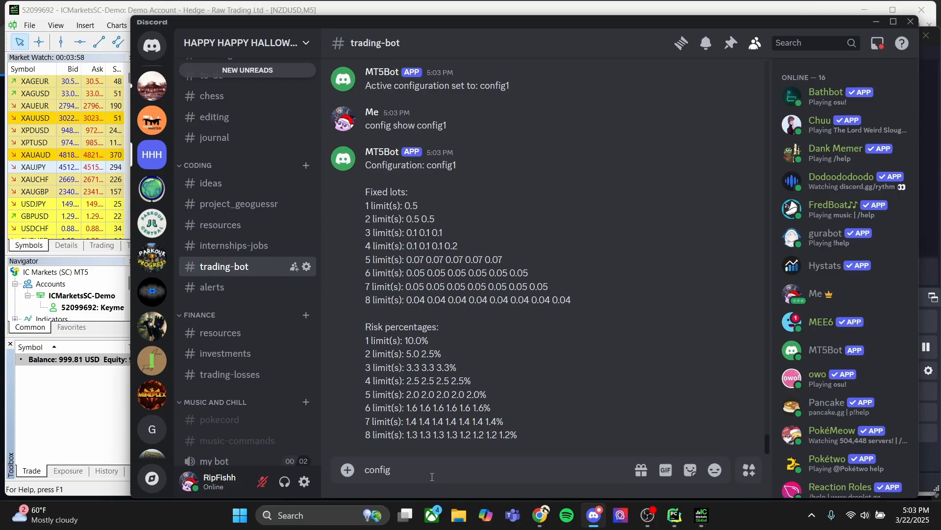
{"action": "scroll", "coordinate": [407, 380], "scroll_direction": "up", "scroll_amount": 10}
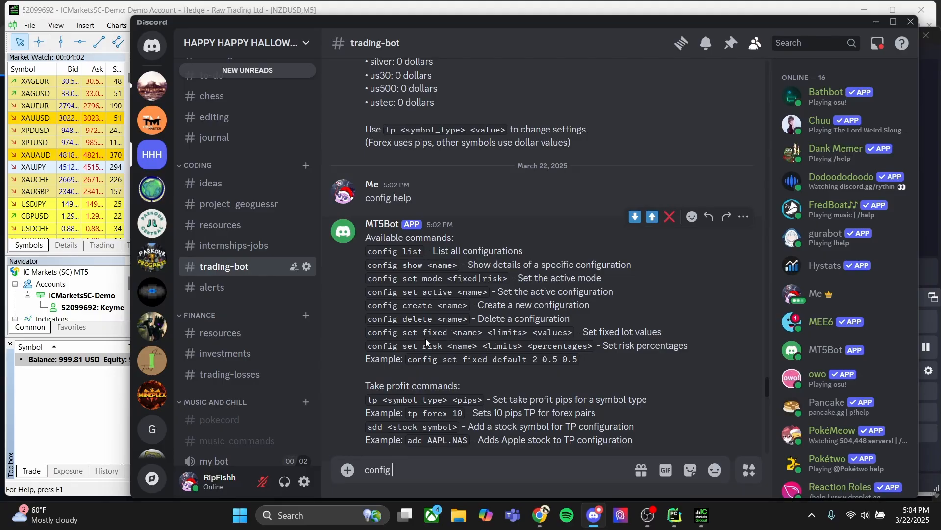
{"action": "type", "text": "set"}
{"action": "scroll", "coordinate": [481, 335], "scroll_direction": "down", "scroll_amount": 10}
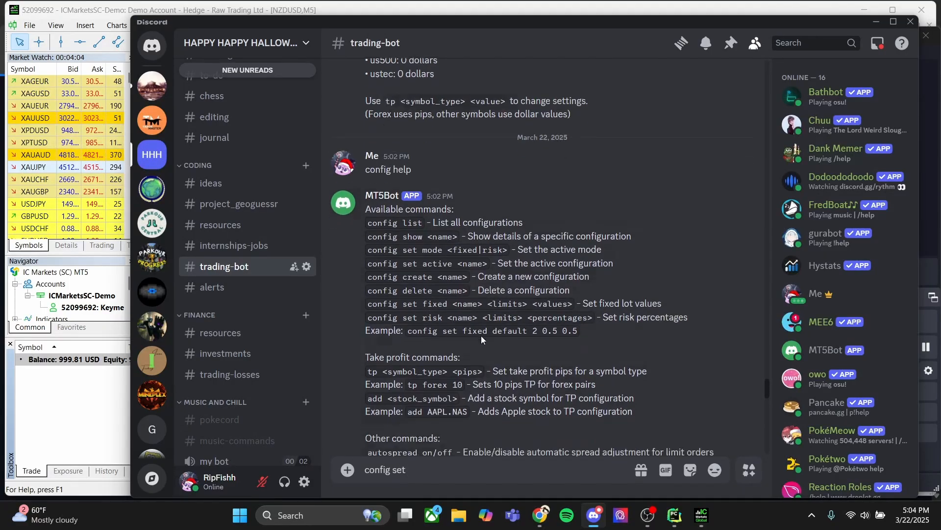
{"action": "scroll", "coordinate": [537, 321], "scroll_direction": "down", "scroll_amount": 3}
{"action": "left_click_drag", "start_coordinate": [406, 219], "coordinate": [436, 220]}
{"action": "left_click", "coordinate": [433, 464]}
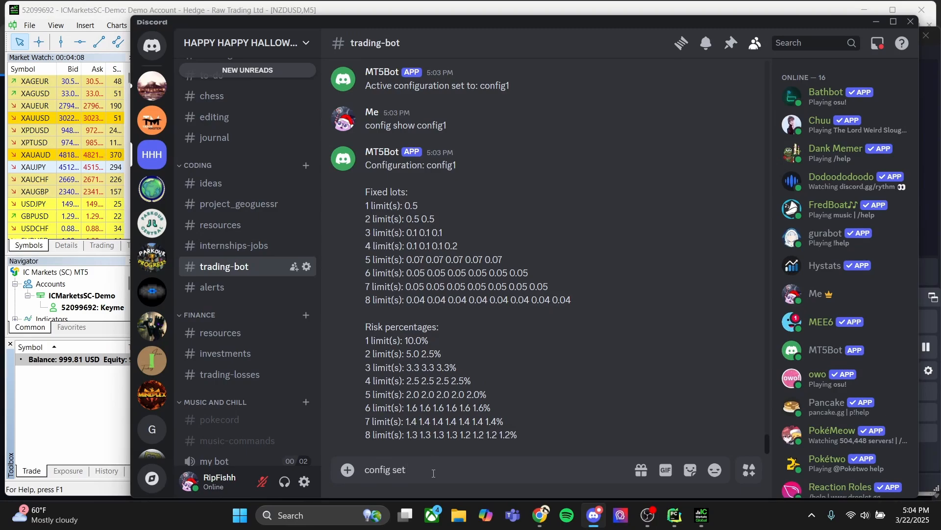
{"action": "type", "text": "fixed config1 0.25 0.25"}
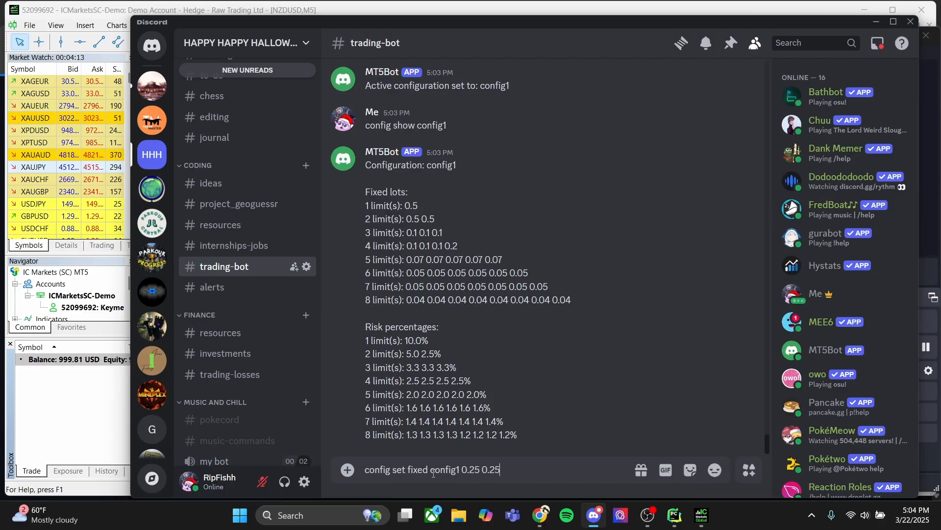
{"action": "key", "text": "Return"}
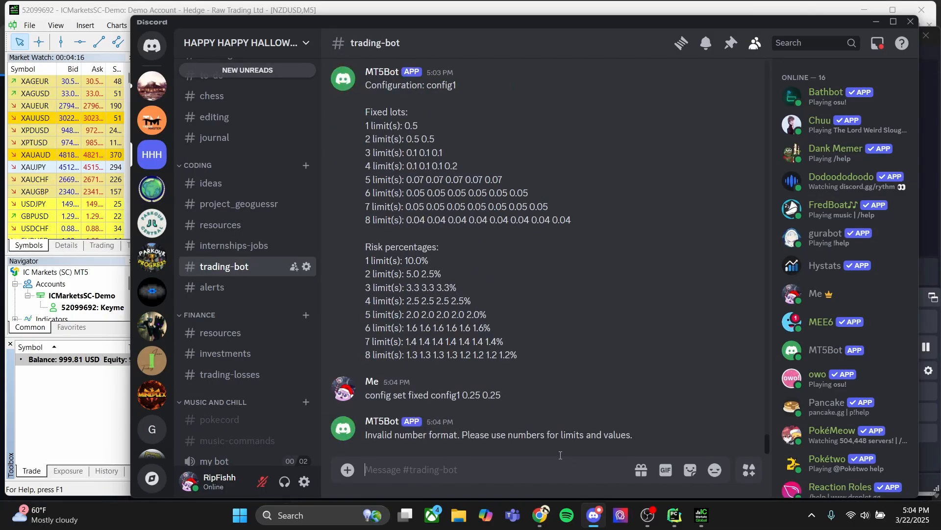
- Reuse the sent command with the limit count added, sending config set fixed config1 2 0.25 0.25
{"action": "left_click_drag", "start_coordinate": [502, 395], "coordinate": [366, 401]}
{"action": "key", "text": "ctrl+c"}
{"action": "left_click", "coordinate": [417, 469]}
{"action": "key", "text": "ctrl+v"}
{"action": "key", "text": "ctrl+Left"}
{"action": "key", "text": "ctrl+Left"}
{"action": "type", "text": "2"}
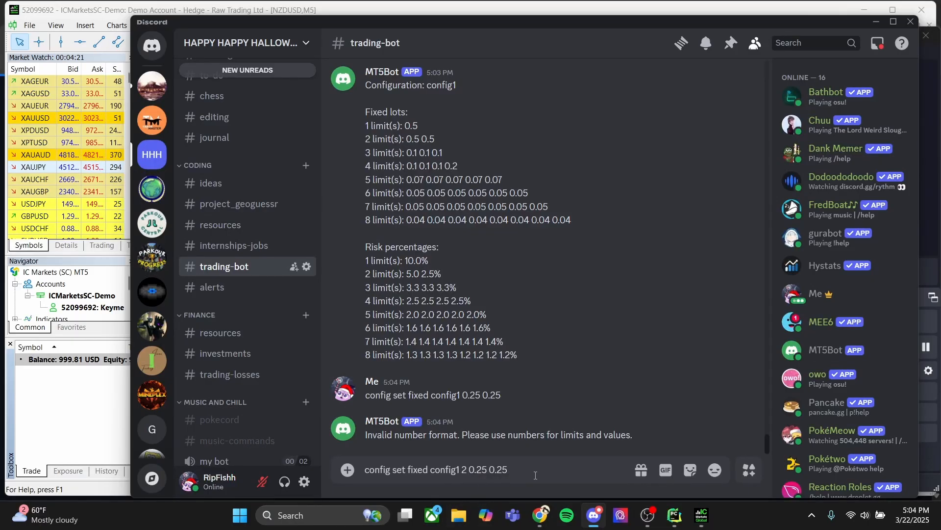
{"action": "key", "text": "Return"}
- Send config show config1 again and check its 2-limit fixed lot row against the commands sent earlier
{"action": "type", "text": "con"}
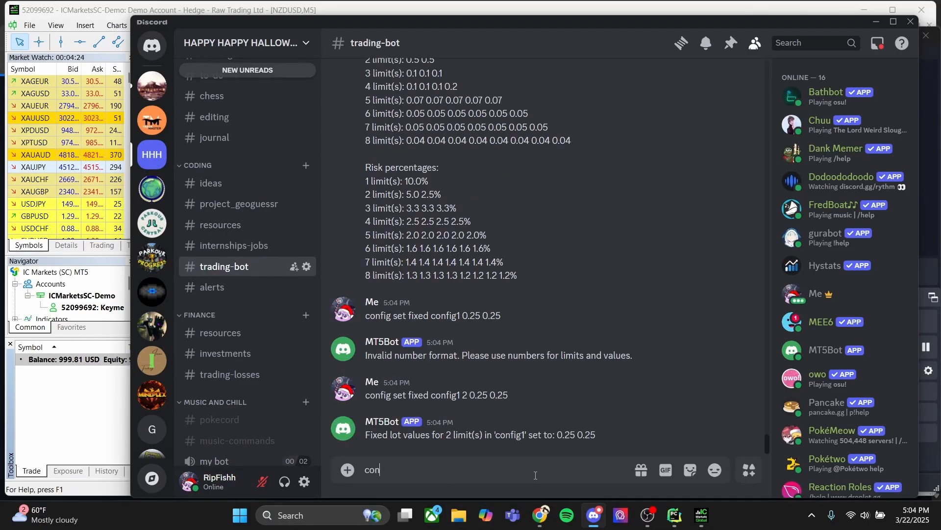
{"action": "type", "text": "fig show config1"}
{"action": "key", "text": "Return"}
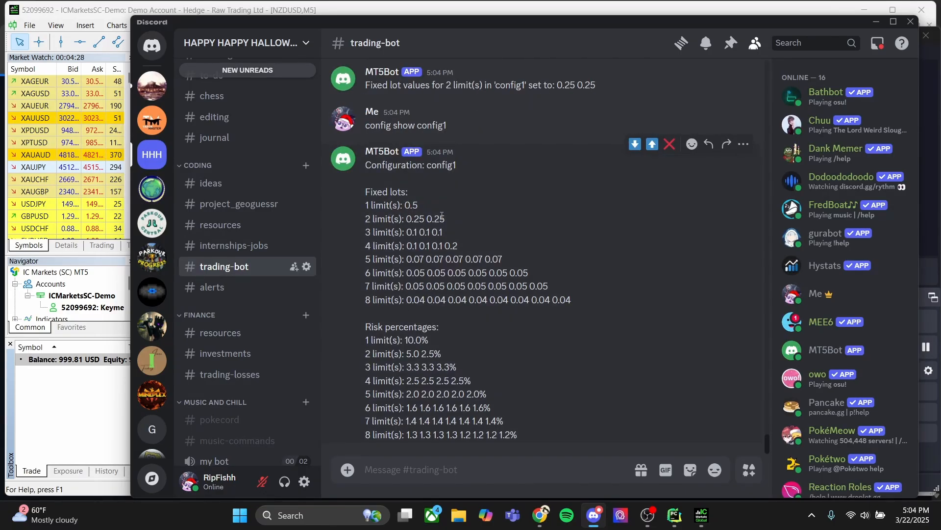
{"action": "left_click_drag", "start_coordinate": [446, 218], "coordinate": [365, 220]}
{"action": "left_click", "coordinate": [436, 468]}
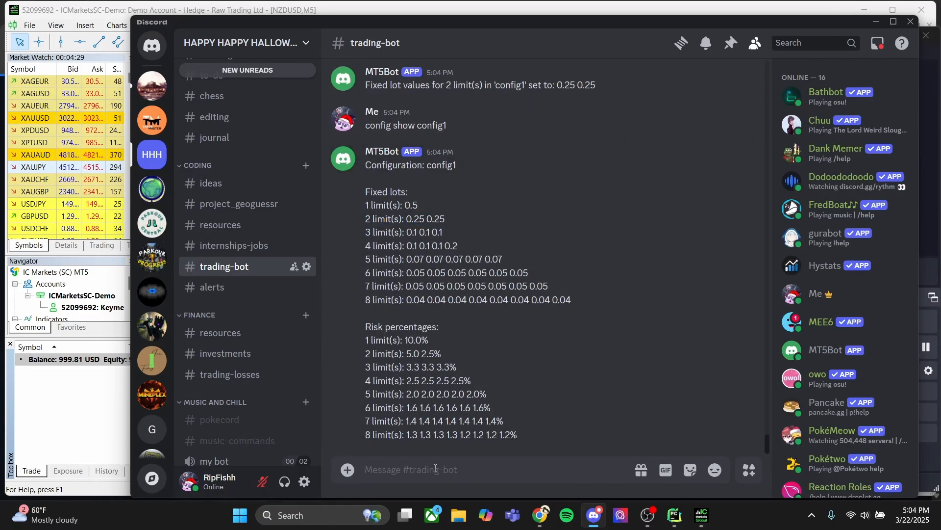
{"action": "scroll", "coordinate": [368, 211], "scroll_direction": "up", "scroll_amount": 5}
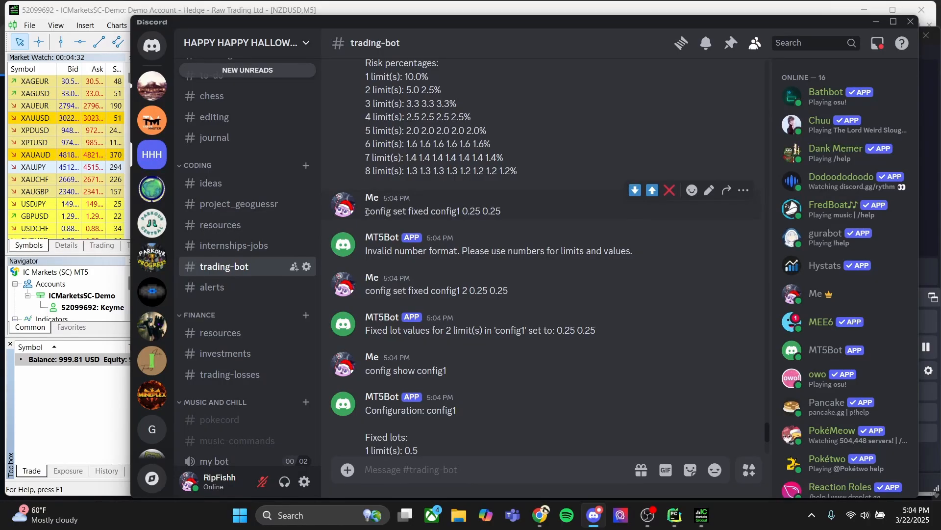
- Reuse the sent fixed-lot command to send config set risk config1 2 5 5, and check the result with config show config1
{"action": "left_click_drag", "start_coordinate": [366, 290], "coordinate": [510, 299]}
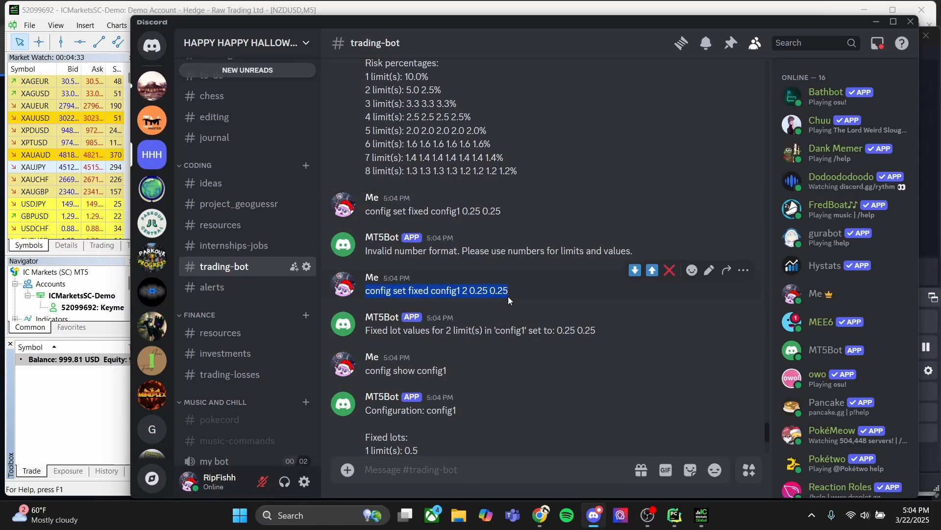
{"action": "key", "text": "ctrl+c"}
{"action": "left_click", "coordinate": [495, 478]}
{"action": "key", "text": "ctrl+v"}
{"action": "scroll", "coordinate": [476, 388], "scroll_direction": "down", "scroll_amount": 5}
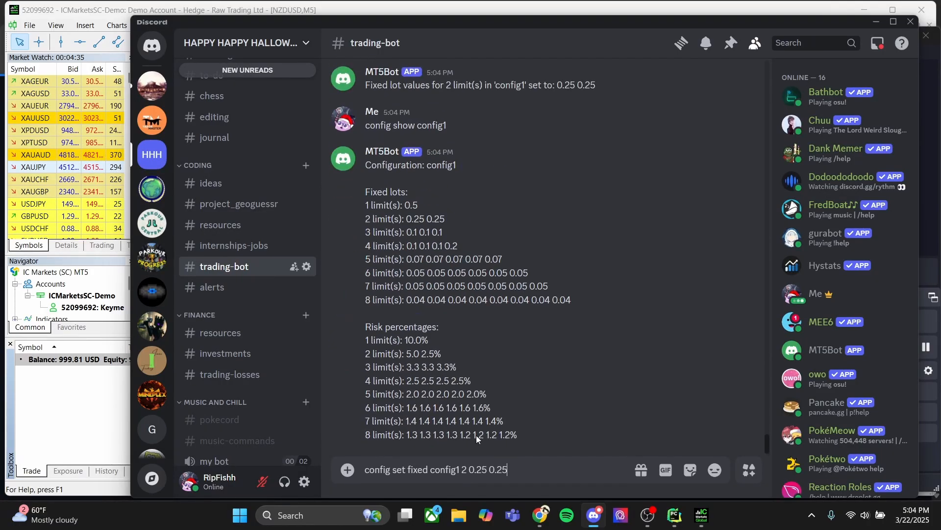
{"action": "double_click", "coordinate": [414, 470]}
{"action": "type", "text": "risk"}
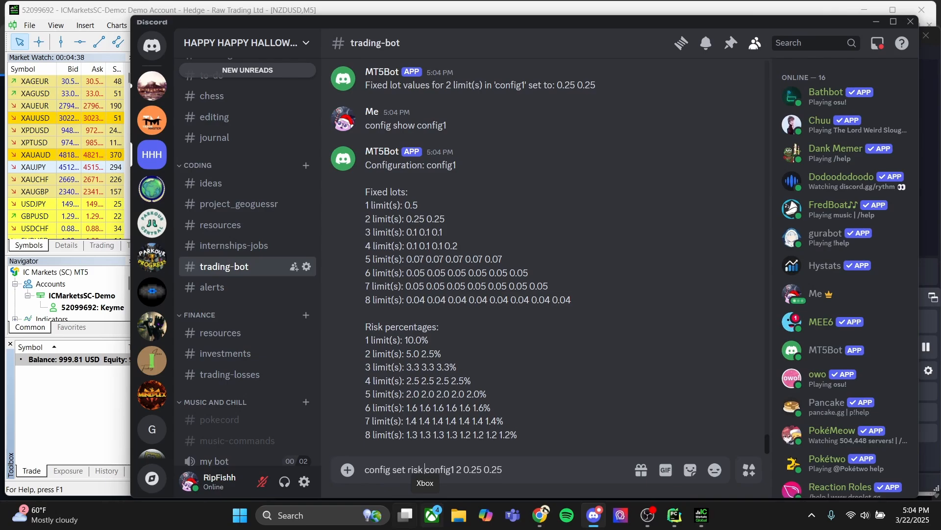
{"action": "left_click_drag", "start_coordinate": [503, 470], "coordinate": [461, 470]}
{"action": "key", "text": "BackSpace"}
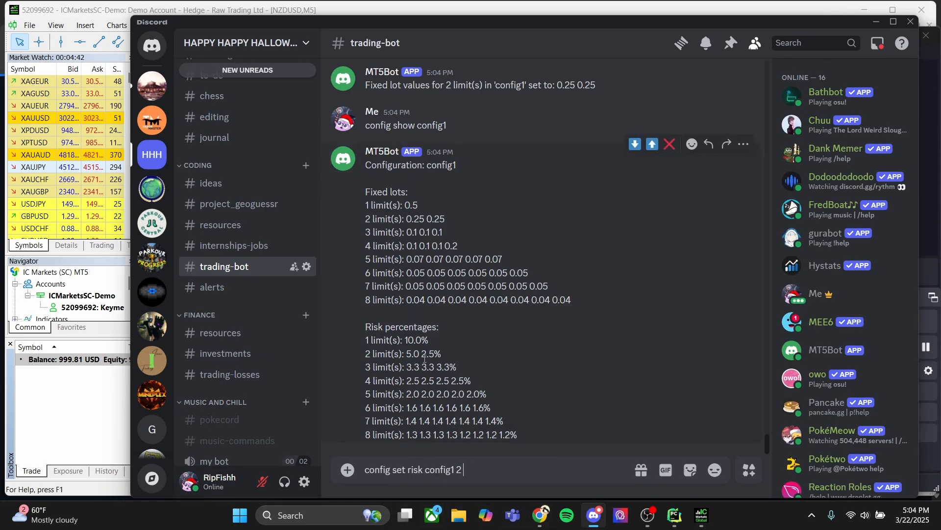
{"action": "type", "text": "5 5"}
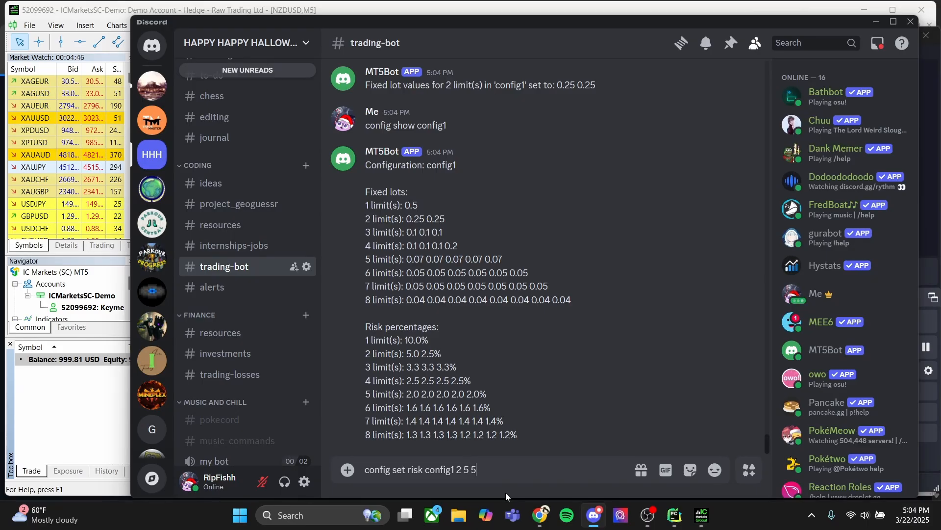
{"action": "key", "text": "Return"}
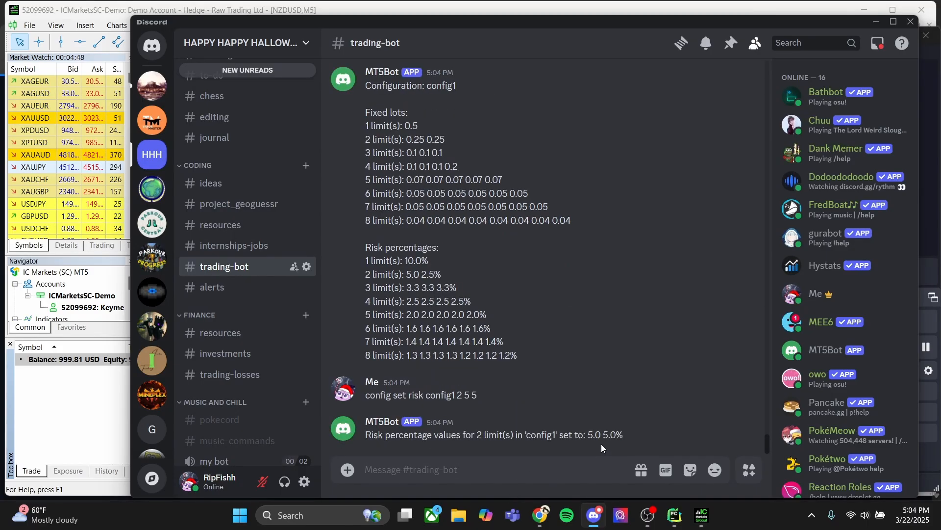
{"action": "type", "text": "config show config1"}
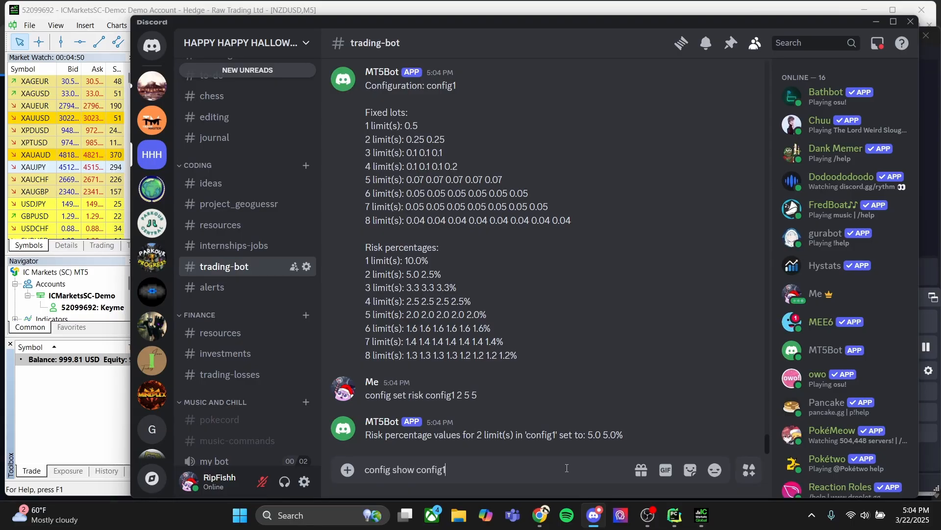
{"action": "key", "text": "Return"}
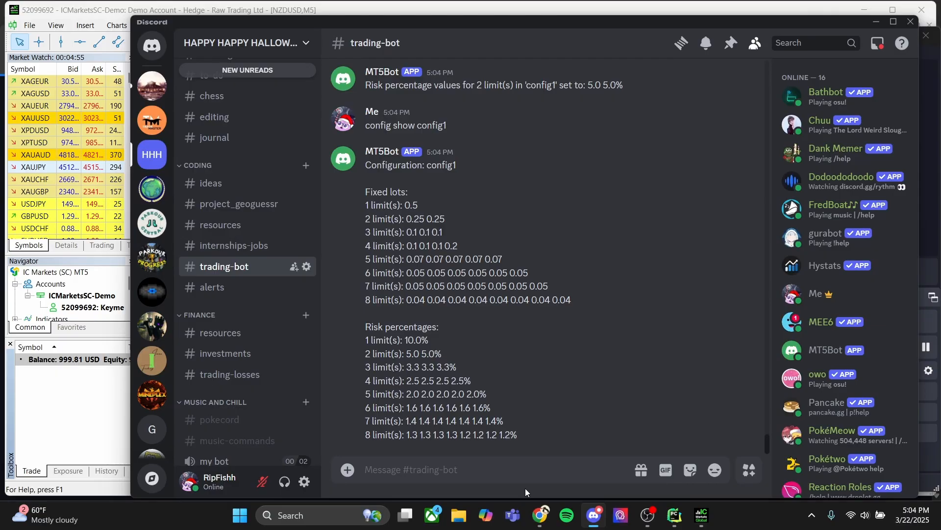
- Create a second configuration by sending config create config2, and check for its name with config list
{"action": "type", "text": "con"}
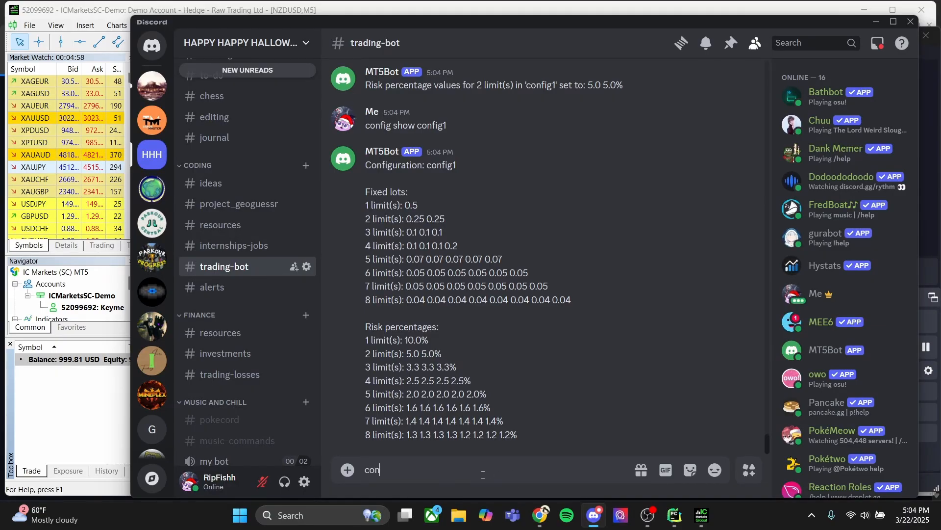
{"action": "type", "text": "fig create config2"}
{"action": "key", "text": "Return"}
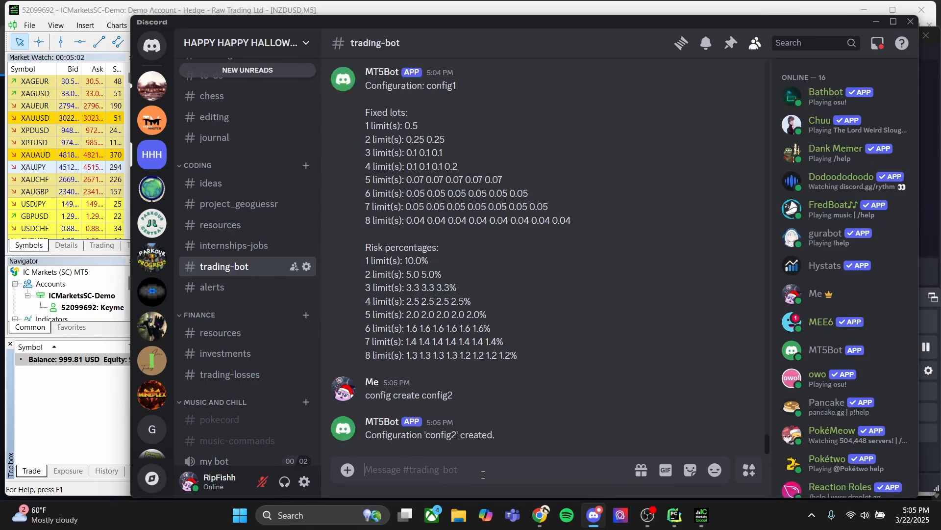
{"action": "type", "text": "config list"}
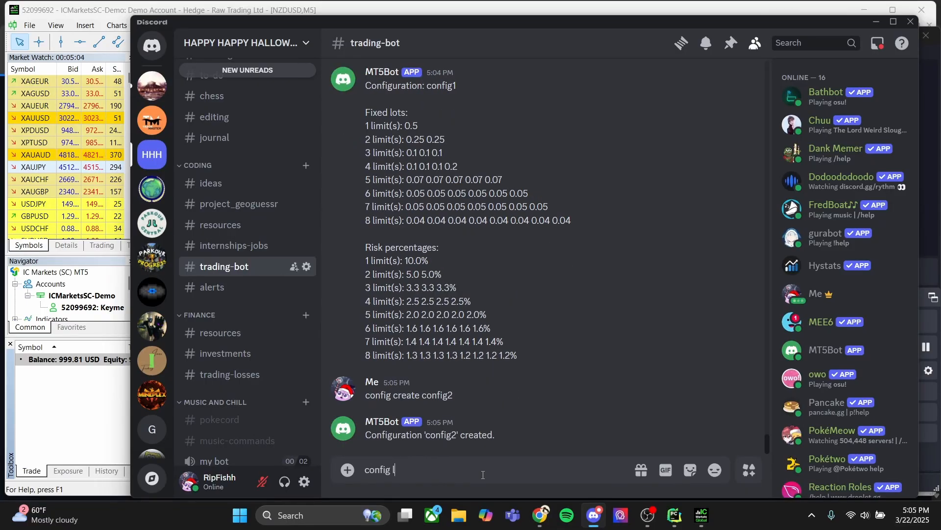
{"action": "key", "text": "Return"}
{"action": "left_click_drag", "start_coordinate": [534, 434], "coordinate": [502, 441]}
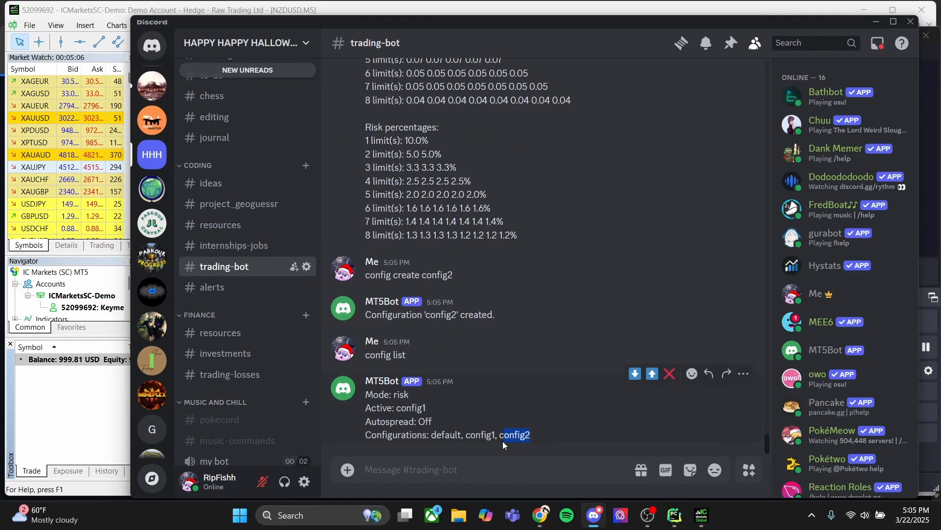
- Send config show config2 and compare its fixed lots and risk percentages with those of config1
{"action": "left_click", "coordinate": [501, 480]}
{"action": "type", "text": "config "}
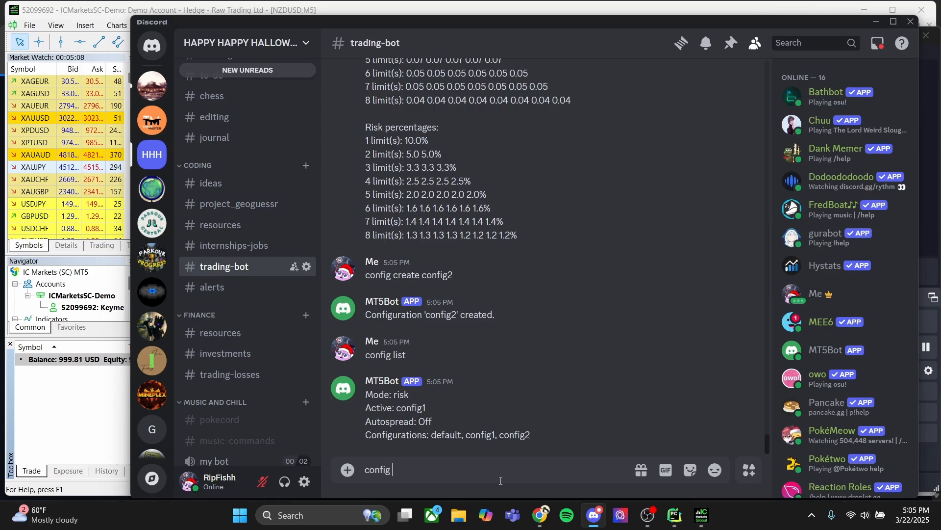
{"action": "type", "text": "show config2"}
{"action": "key", "text": "Return"}
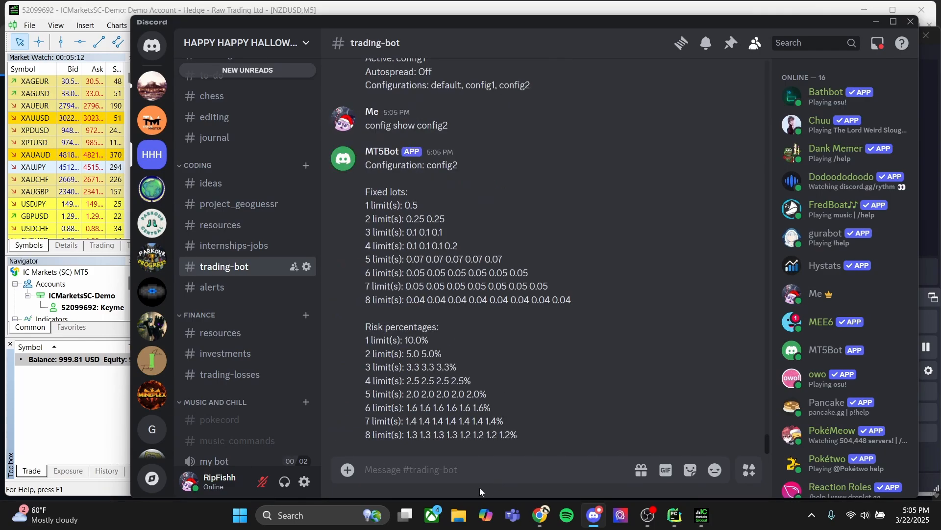
{"action": "left_click_drag", "start_coordinate": [536, 439], "coordinate": [365, 190]}
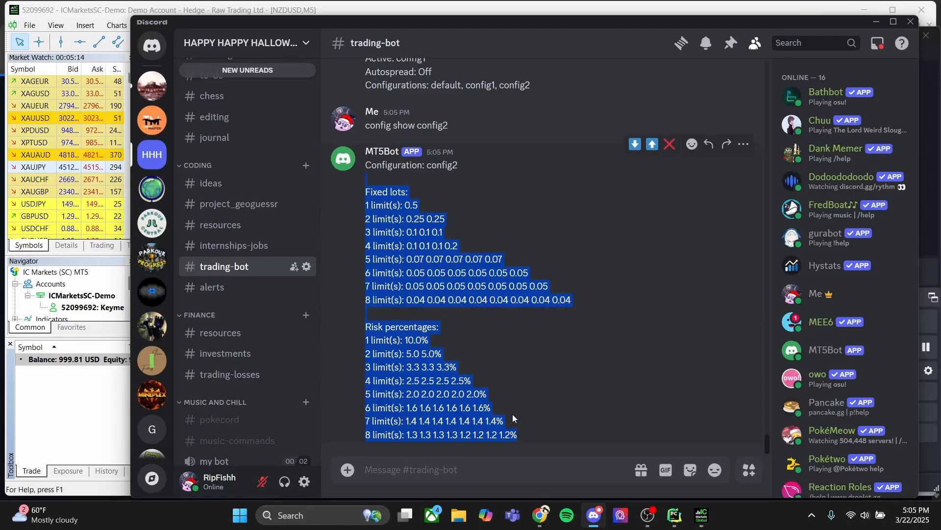
{"action": "left_click", "coordinate": [518, 434]}
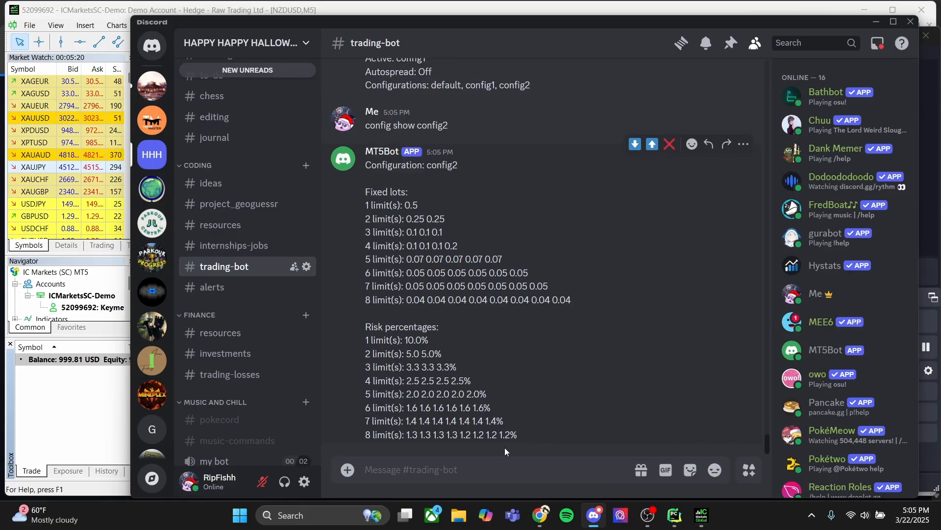
{"action": "left_click_drag", "start_coordinate": [528, 436], "coordinate": [360, 208]}
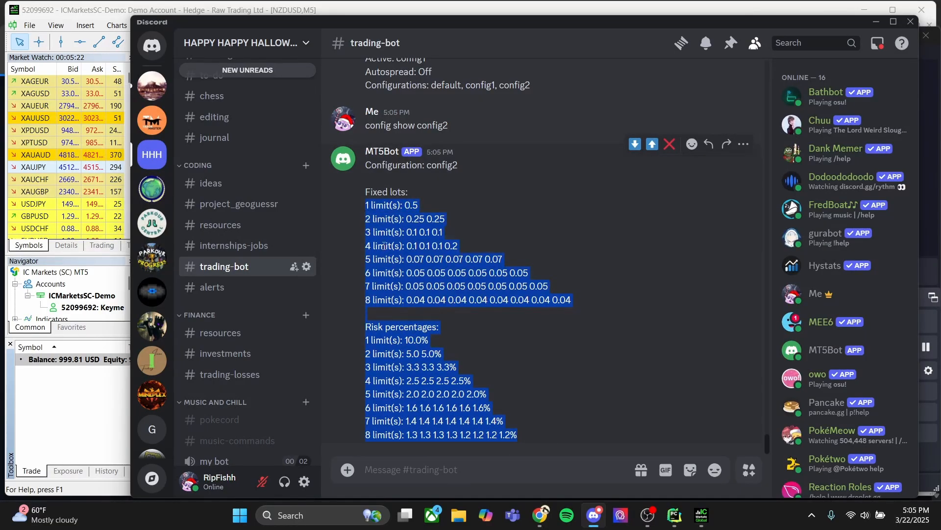
{"action": "left_click", "coordinate": [366, 212]}
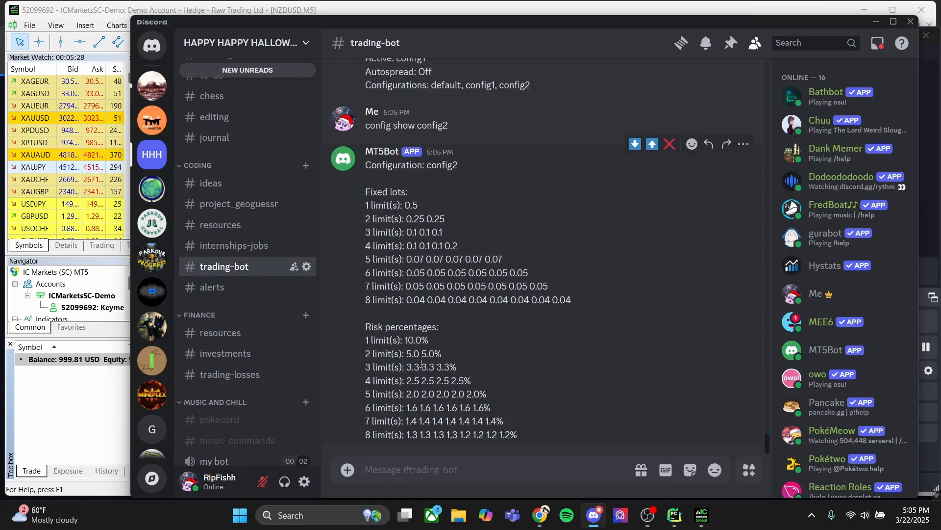
{"action": "scroll", "coordinate": [421, 365], "scroll_direction": "up", "scroll_amount": 5}
{"action": "scroll", "coordinate": [421, 368], "scroll_direction": "down", "scroll_amount": 5}
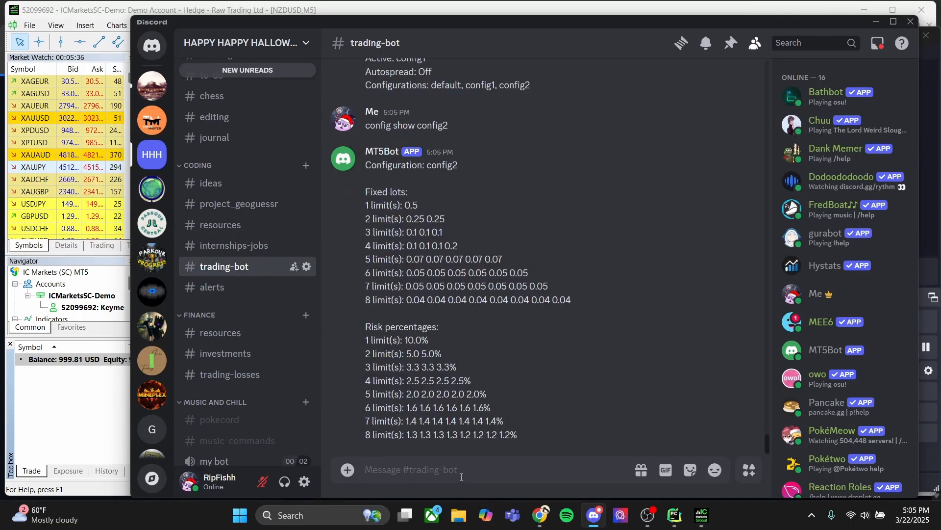
- Delete the second configuration by sending config delete config2
{"action": "type", "text": "config delete "}
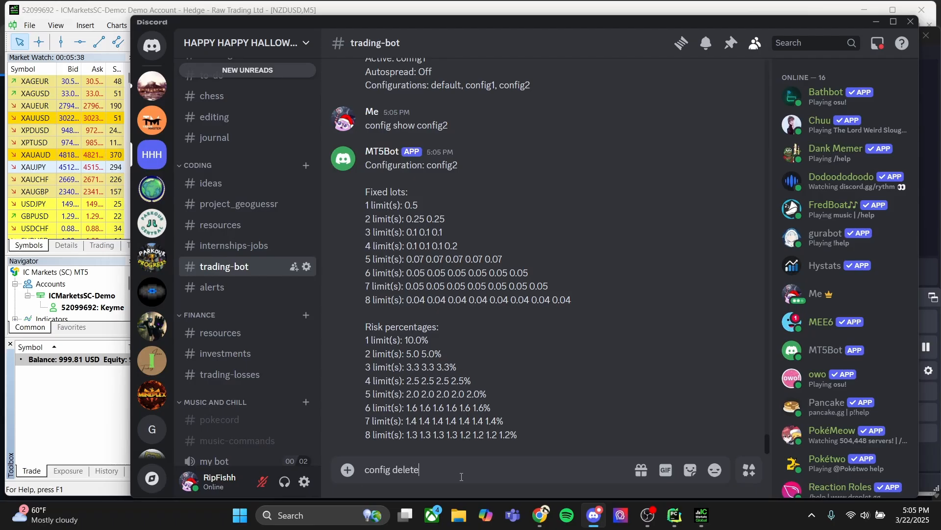
{"action": "type", "text": "config2"}
{"action": "key", "text": "Return"}
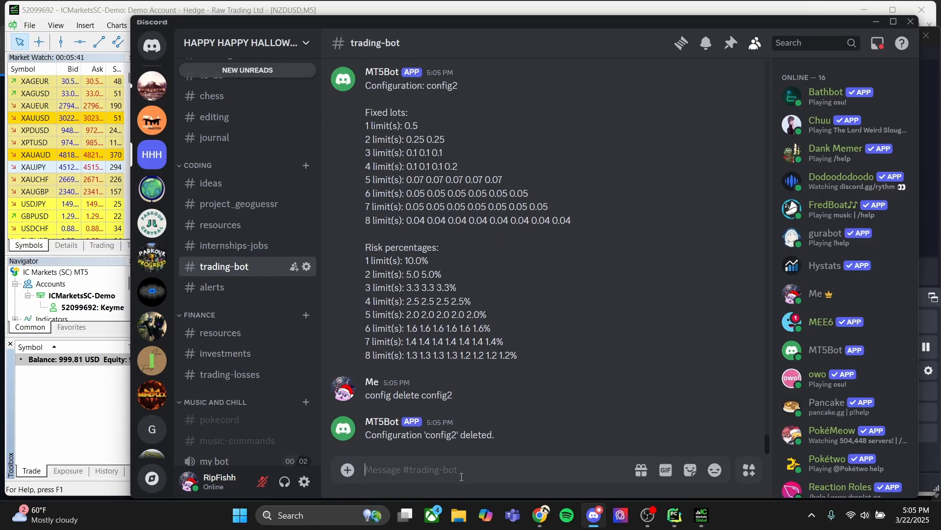
- Send config help and review the listed configuration commands against the commands already sent in the channel
{"action": "type", "text": "config "}
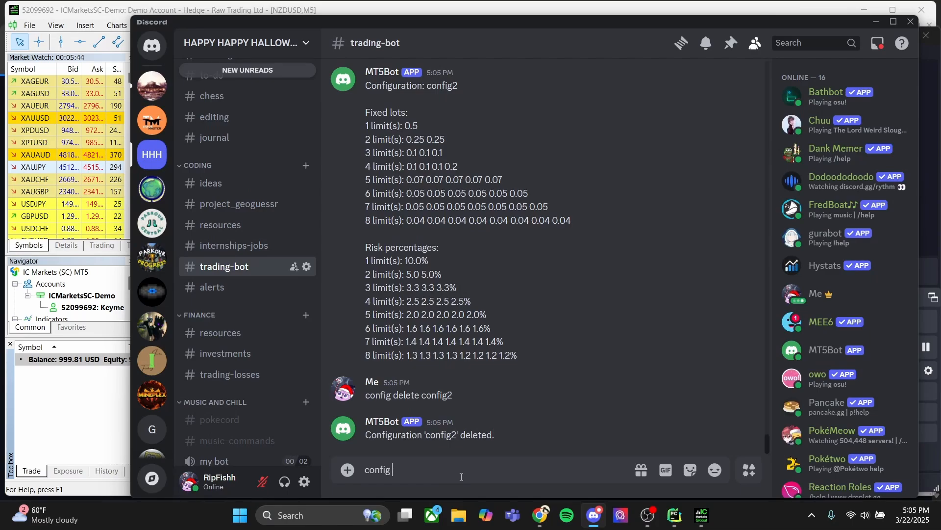
{"action": "type", "text": "help"}
{"action": "key", "text": "Return"}
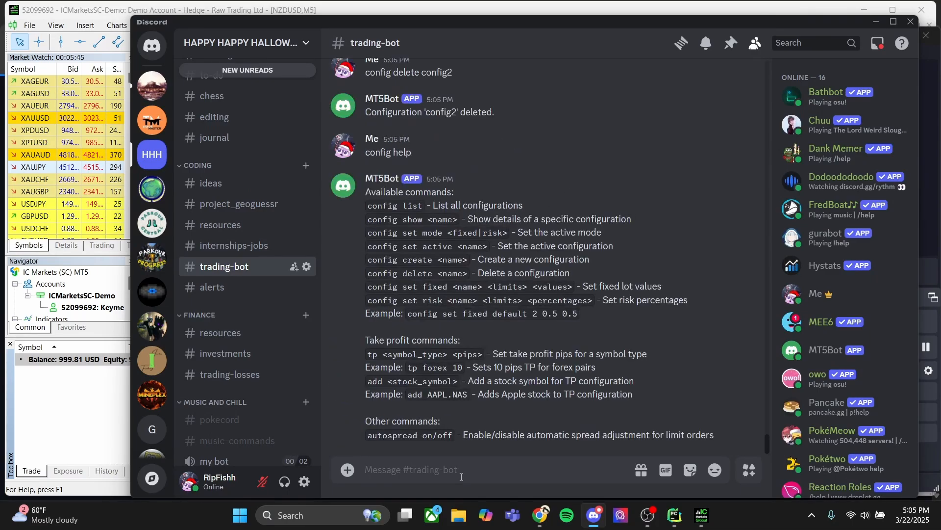
{"action": "left_click_drag", "start_coordinate": [365, 192], "coordinate": [364, 215]}
{"action": "left_click", "coordinate": [607, 323]}
{"action": "left_click", "coordinate": [422, 269]}
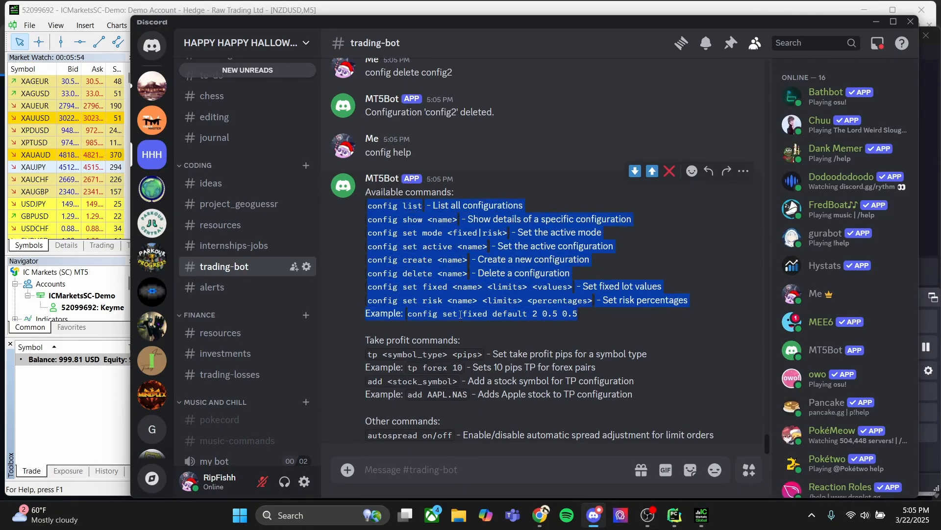
{"action": "scroll", "coordinate": [471, 304], "scroll_direction": "up", "scroll_amount": 10}
{"action": "scroll", "coordinate": [478, 344], "scroll_direction": "down", "scroll_amount": 4}
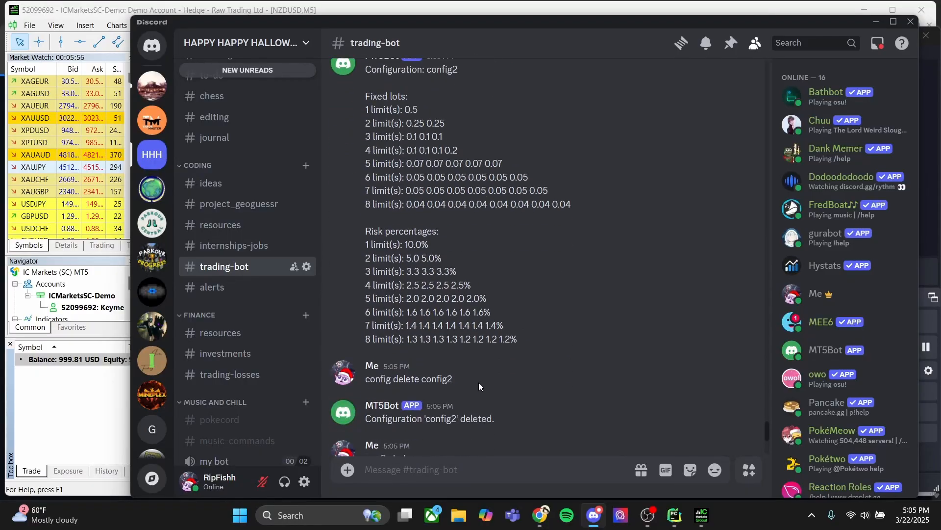
{"action": "scroll", "coordinate": [484, 322], "scroll_direction": "up", "scroll_amount": 3}
{"action": "scroll", "coordinate": [461, 308], "scroll_direction": "up", "scroll_amount": 10}
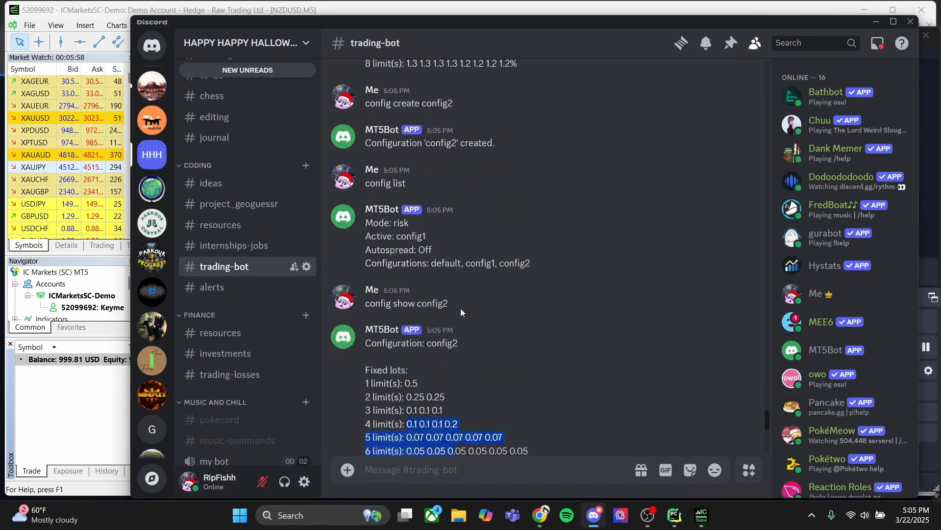
{"action": "scroll", "coordinate": [426, 318], "scroll_direction": "down", "scroll_amount": 5}
{"action": "scroll", "coordinate": [426, 318], "scroll_direction": "down", "scroll_amount": 10}
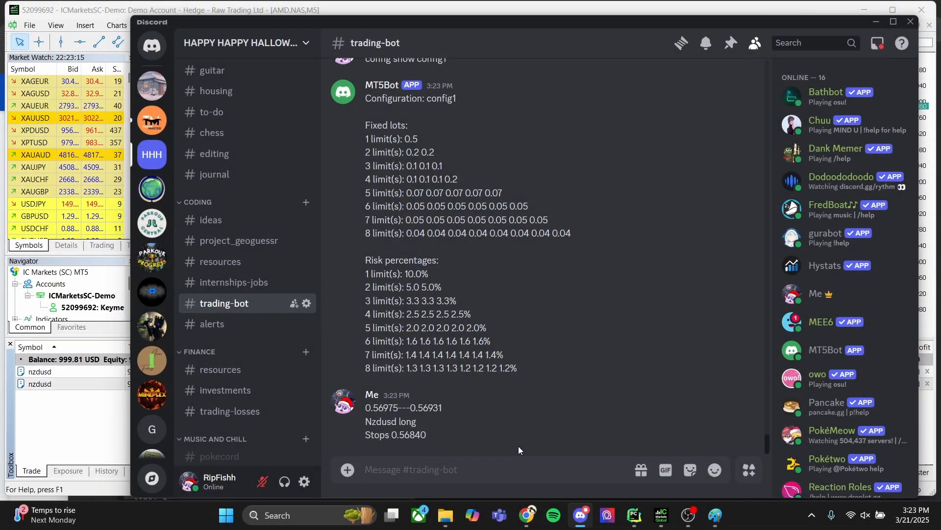
- Resend the Nzdusd long signal with entries 0.56975---0.56931 and stops 0.56840, and inspect the new buy limit volumes in MetaTrader 5
{"action": "key", "text": "alt+Tab"}
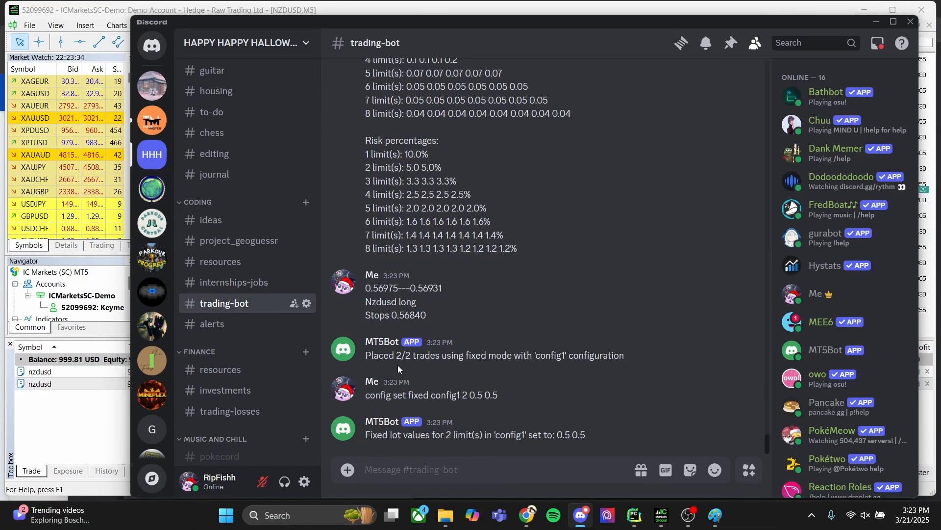
{"action": "left_click_drag", "start_coordinate": [437, 318], "coordinate": [366, 286]}
{"action": "key", "text": "ctrl+c"}
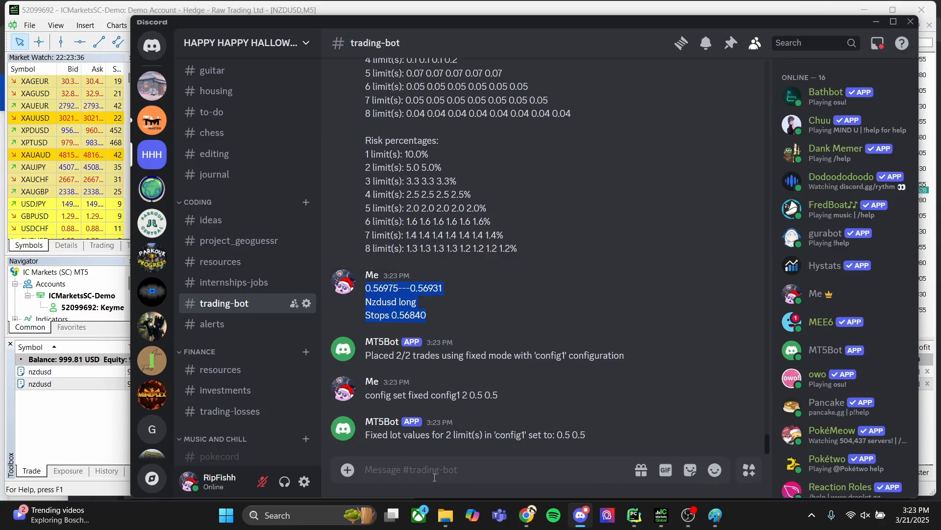
{"action": "key", "text": "ctrl+v"}
{"action": "key", "text": "Return"}
{"action": "left_click", "coordinate": [103, 436]}
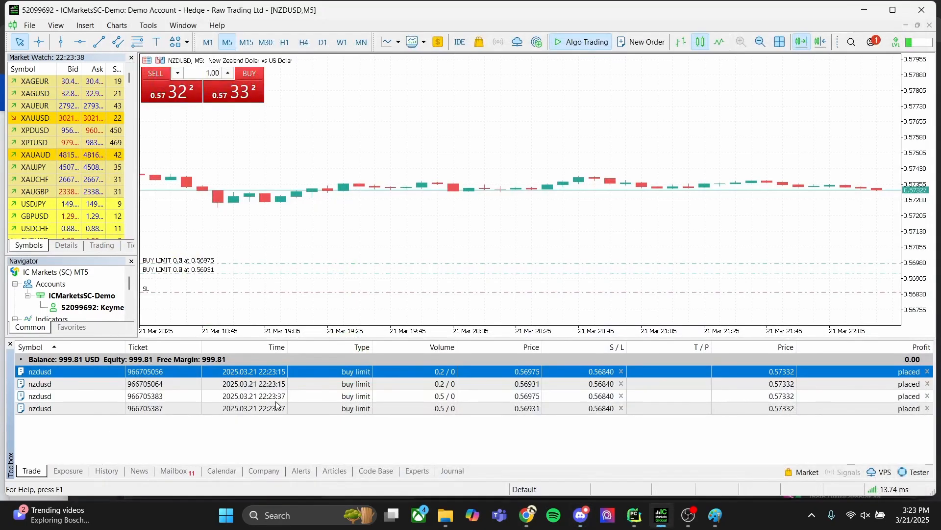
{"action": "left_click", "coordinate": [467, 396]}
{"action": "left_click", "coordinate": [473, 408]}
- Return to Discord and switch the bot to risk mode by sending config set mode risk
{"action": "key", "text": "alt+Tab"}
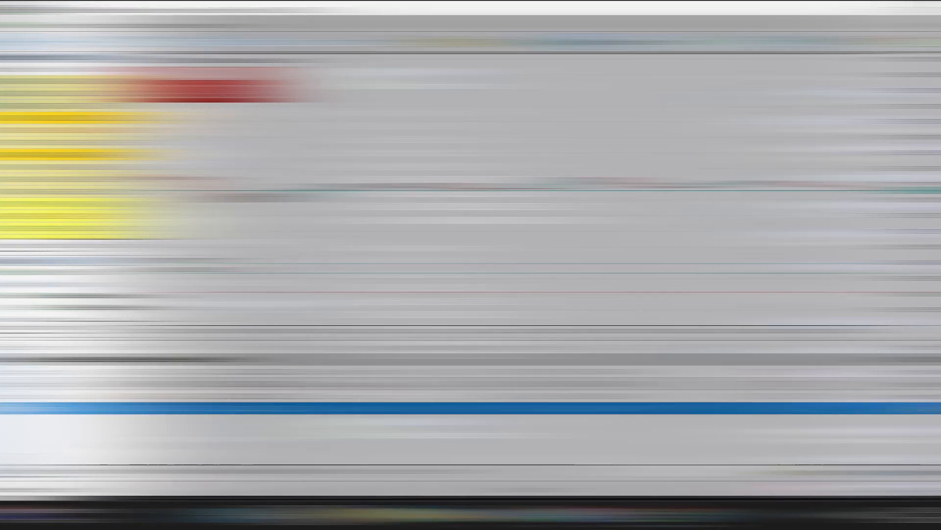
{"action": "type", "text": "config set mode risk"}
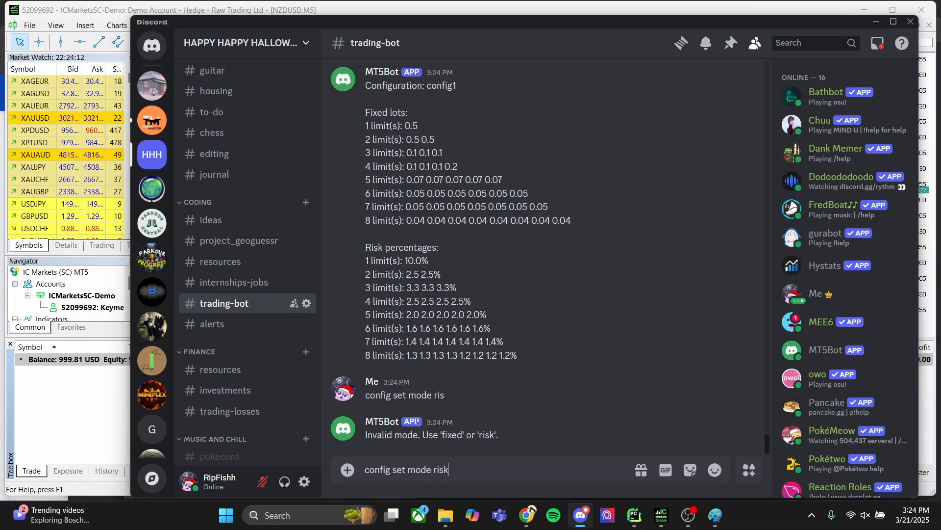
{"action": "key", "text": "Return"}
- Send the Nzdusd long signal (0.56975---0.56931, stops 0.56840) again in risk mode, and view the resulting orders in MetaTrader 5
{"action": "scroll", "coordinate": [486, 363], "scroll_direction": "up", "scroll_amount": 5}
{"action": "scroll", "coordinate": [485, 358], "scroll_direction": "up", "scroll_amount": 2}
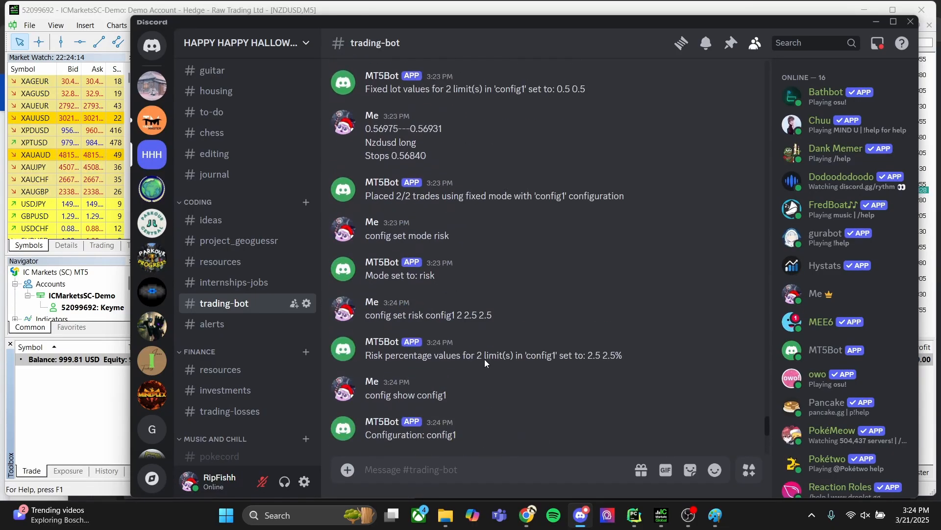
{"action": "key", "text": "ctrl+v"}
{"action": "scroll", "coordinate": [463, 393], "scroll_direction": "down", "scroll_amount": 8}
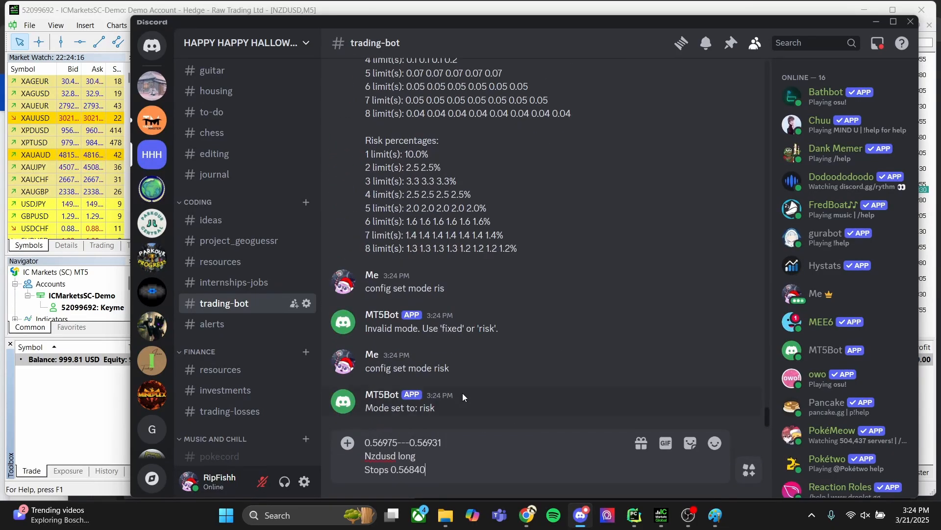
{"action": "key", "text": "Return"}
{"action": "key", "text": "alt+Tab"}
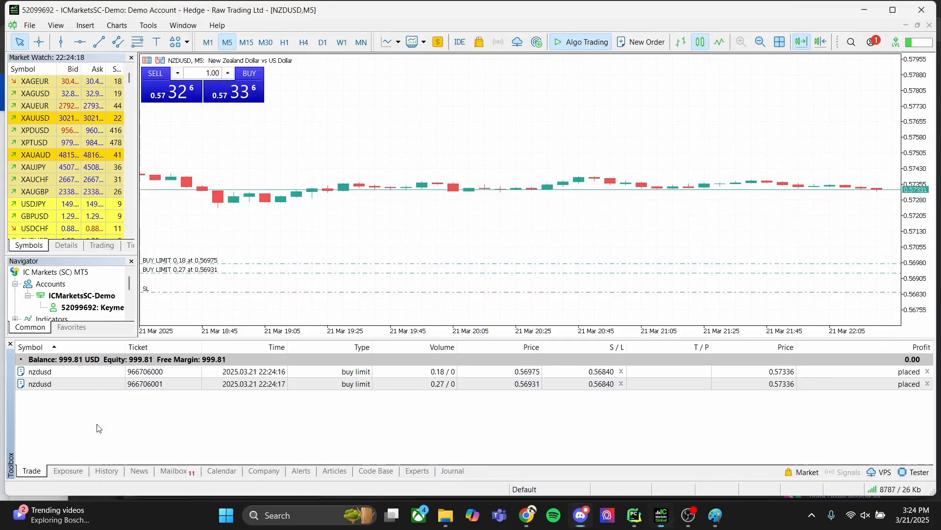
- Inspect the volumes of the two nzdusd buy limit orders in the Trade list
{"action": "left_click", "coordinate": [454, 380]}
{"action": "left_click", "coordinate": [452, 372]}
{"action": "left_click", "coordinate": [492, 436]}
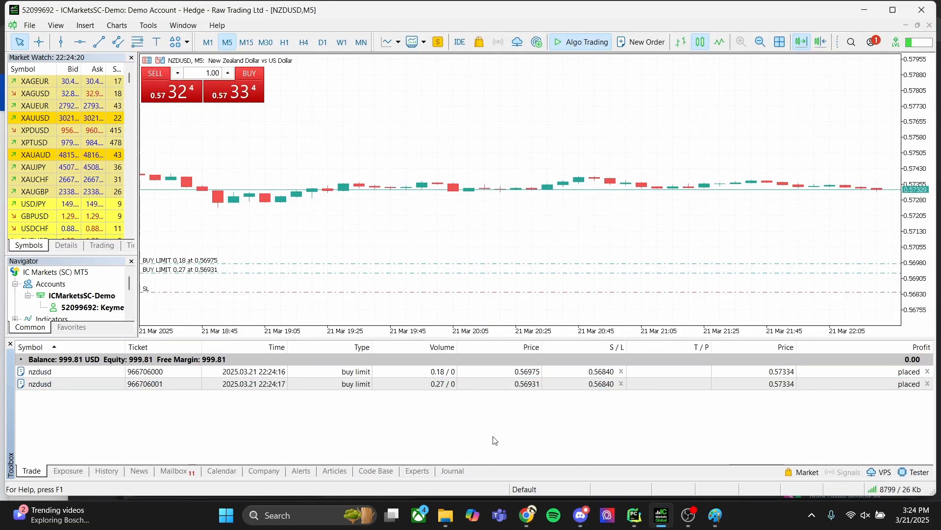
- Return to Discord and set config1's risk percentages for two limits by sending config set risk config1 2 5 2.5
{"action": "left_click", "coordinate": [577, 518]}
{"action": "type", "text": "config s"}
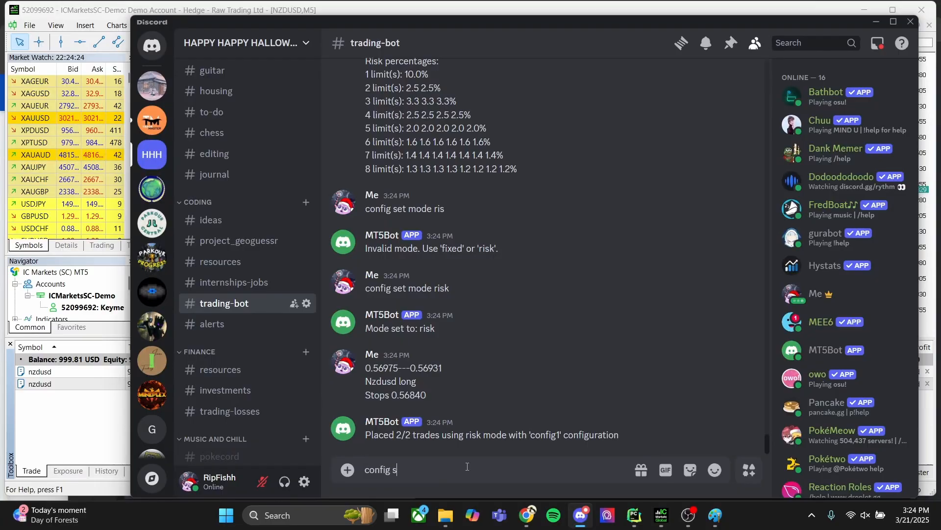
{"action": "type", "text": "et risk config"}
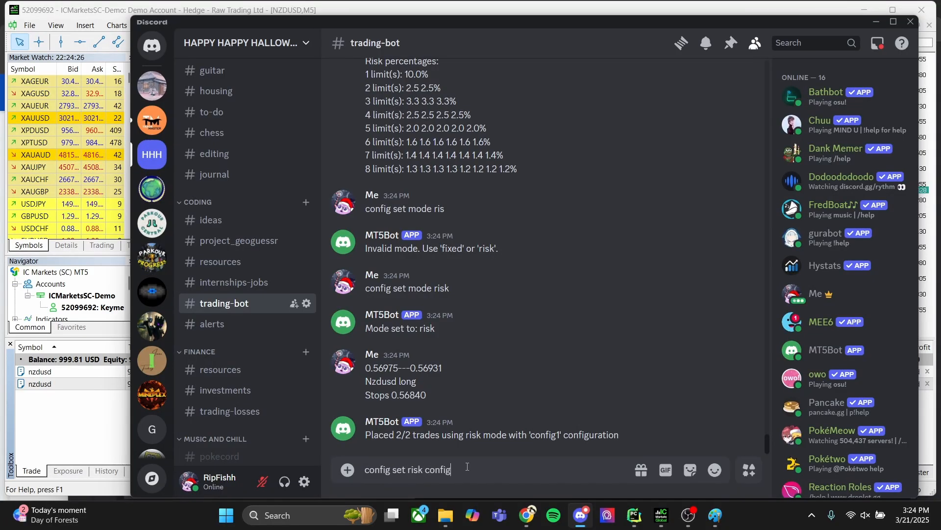
{"action": "type", "text": "1 2 5 2.5"}
{"action": "key", "text": "Return"}
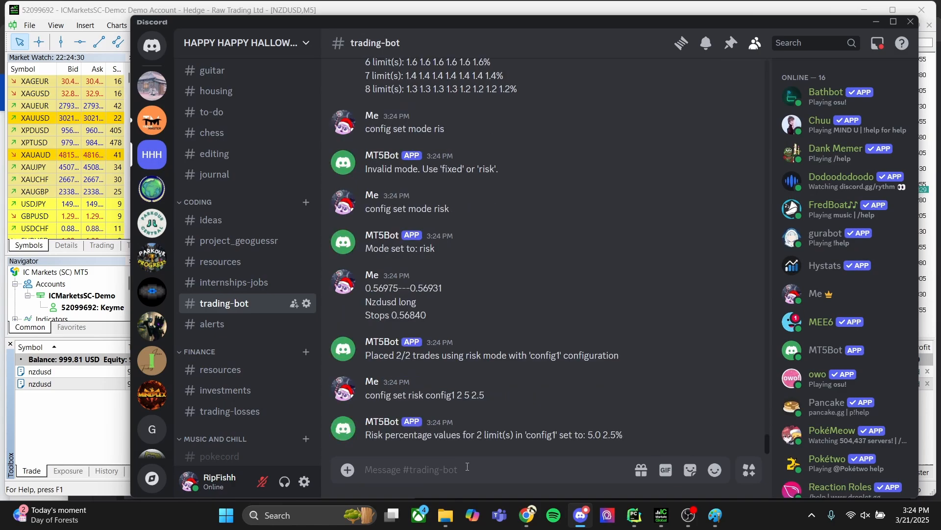
- Send config show config1 and check the risk percentages listed for two limits
{"action": "type", "text": "config show config1"}
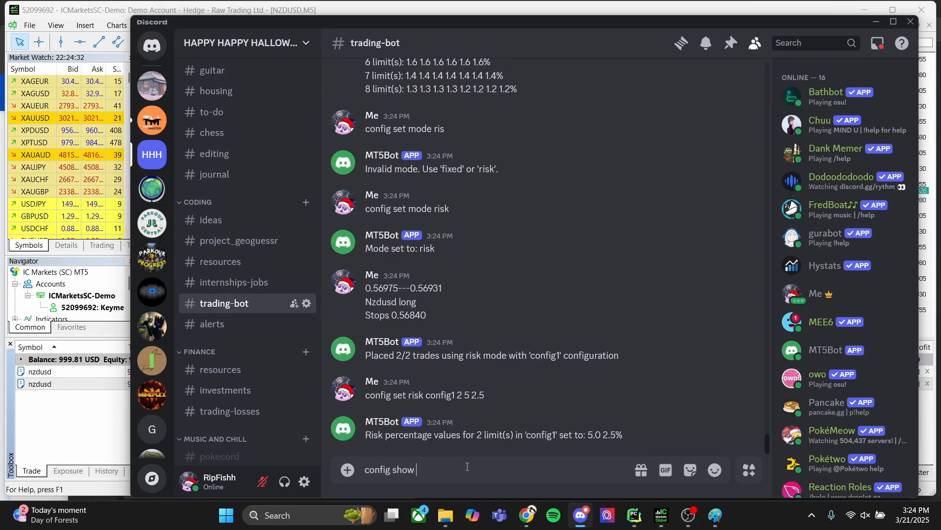
{"action": "key", "text": "Return"}
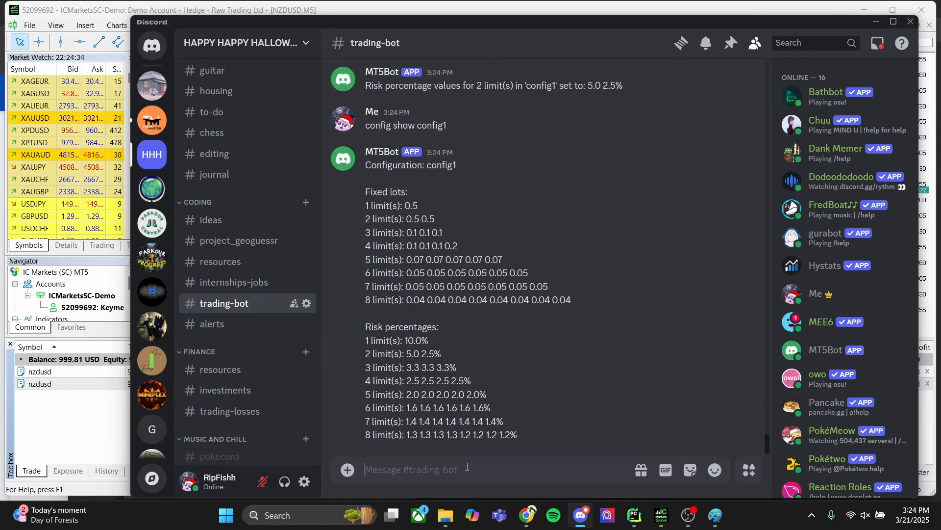
{"action": "left_click_drag", "start_coordinate": [406, 361], "coordinate": [464, 371]}
- Resend the Nzdusd long signal (0.56975---0.56931, stops 0.56840) and compare the volumes of the new buy limits in MetaTrader 5
{"action": "left_click", "coordinate": [440, 457]}
{"action": "type", "text": "0.56975---0.56931 Nzdusd long Stops 0.56840"}
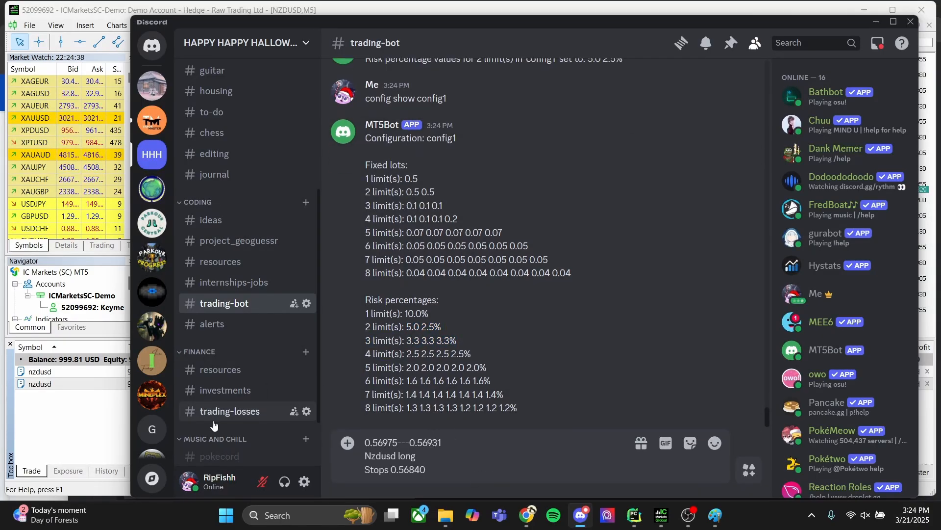
{"action": "key", "text": "Return"}
{"action": "left_click", "coordinate": [65, 441]}
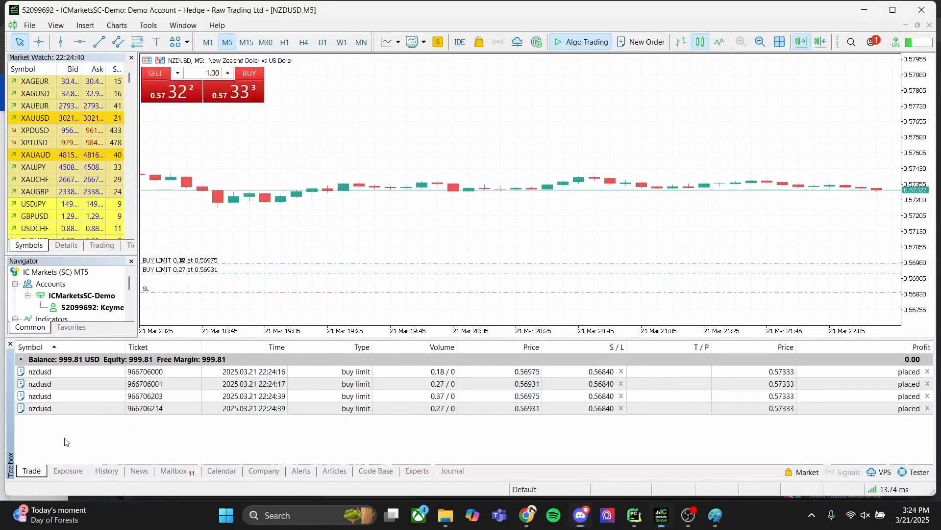
{"action": "left_click", "coordinate": [432, 407]}
{"action": "left_click", "coordinate": [423, 397]}
{"action": "left_click", "coordinate": [498, 437]}
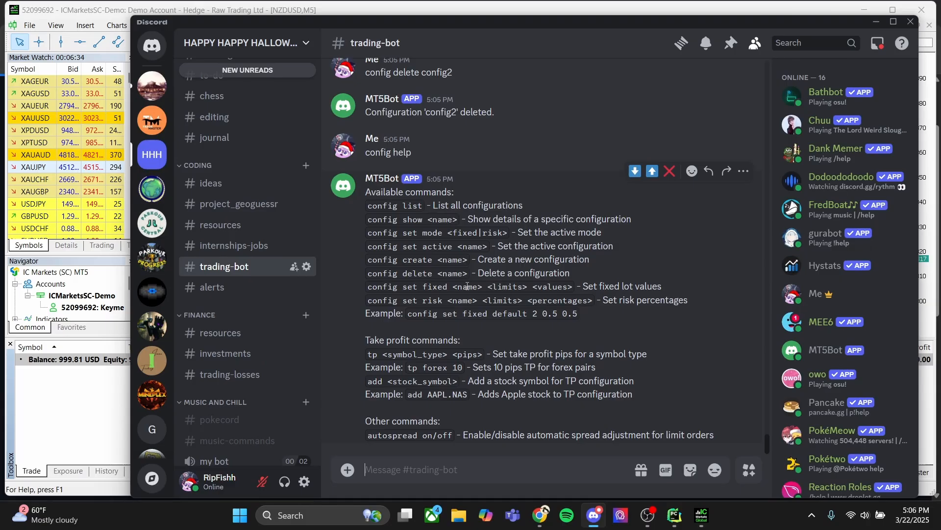
- Try the command tp 10, and set the forex take profit to 10 pips by sending tp forex 10
{"action": "type", "text": "tp 10"}
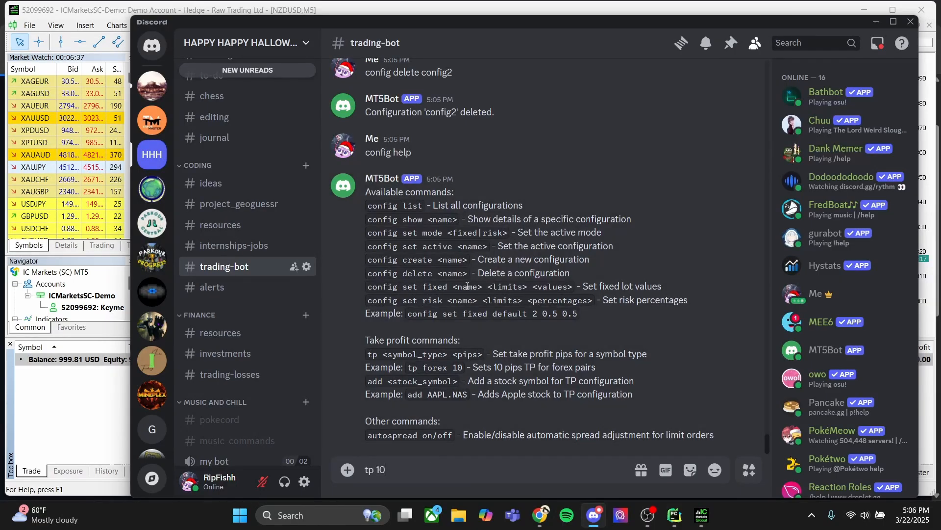
{"action": "key", "text": "Return"}
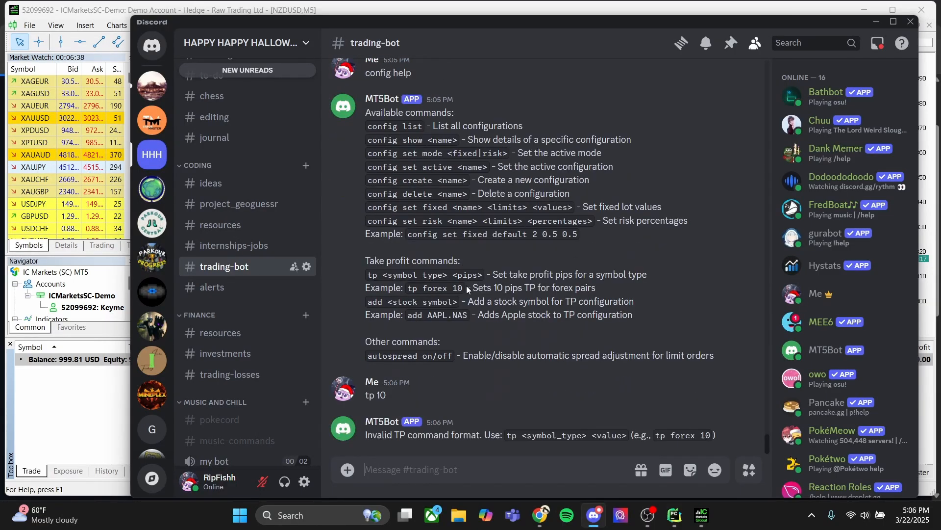
{"action": "type", "text": "tp forex 10"}
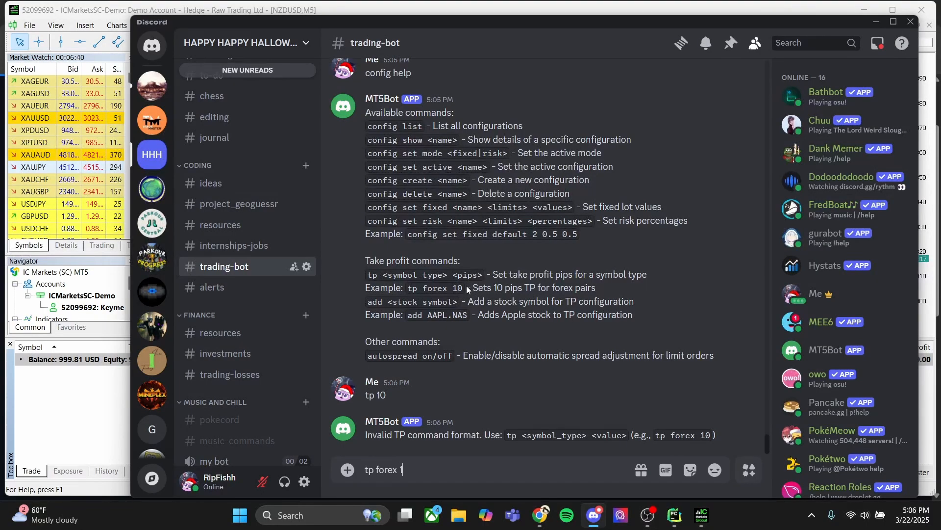
{"action": "key", "text": "Return"}
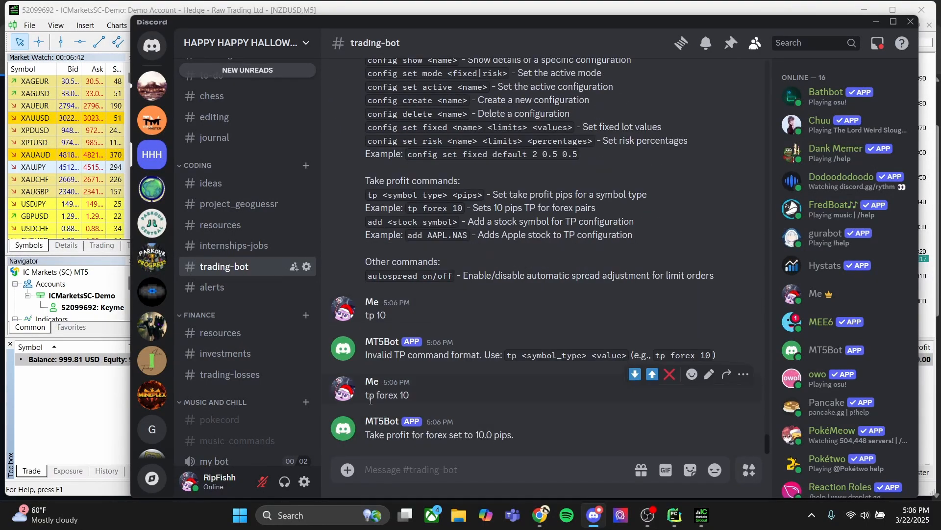
{"action": "left_click_drag", "start_coordinate": [368, 399], "coordinate": [409, 398]}
{"action": "left_click", "coordinate": [410, 399]}
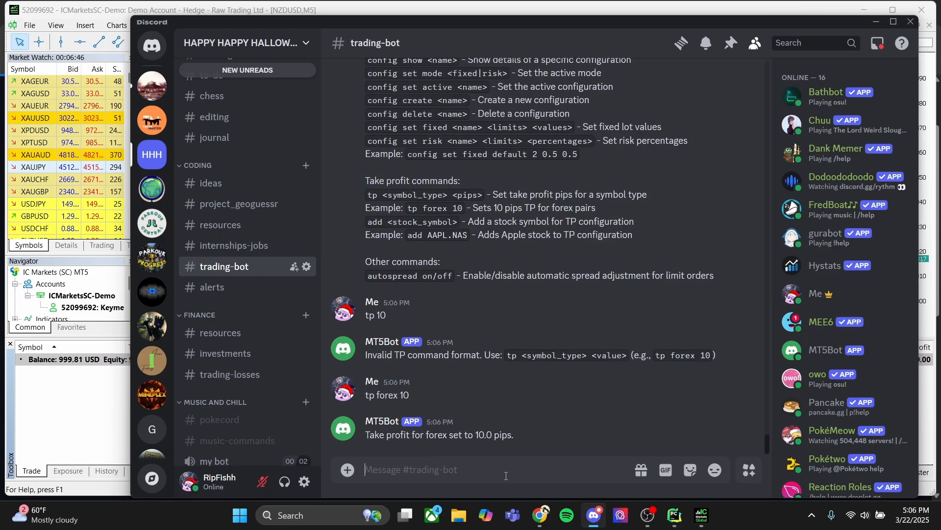
- Set the gold take profit to 5 dollars with tp gold 5 and reset forex with tp forex 0
{"action": "type", "text": "tp gold 5"}
{"action": "key", "text": "Return"}
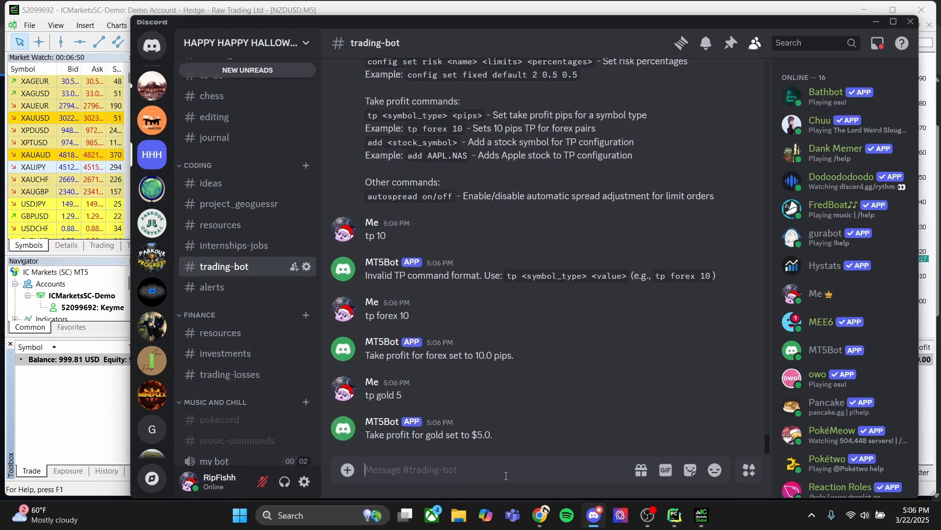
{"action": "type", "text": "tp forex 0"}
{"action": "key", "text": "Return"}
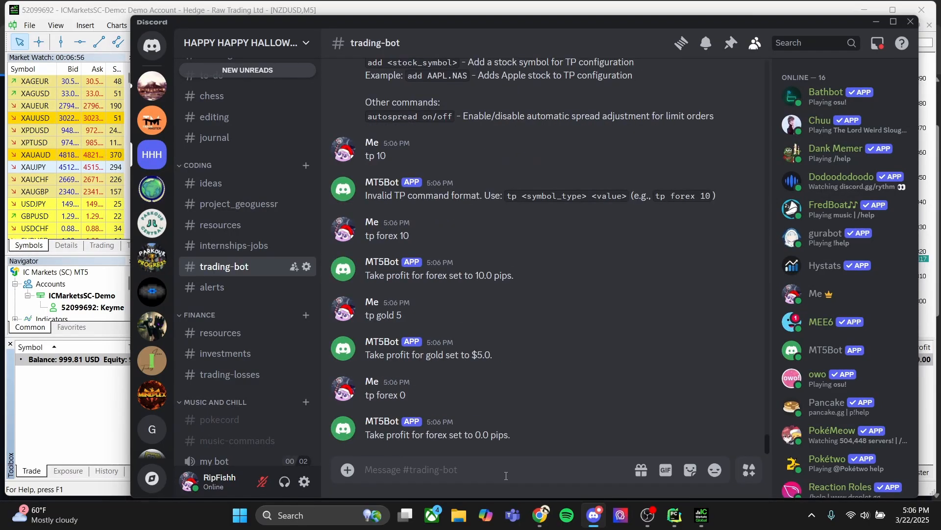
- Send tp config and review the take profit values listed for forex and the other symbols
{"action": "type", "text": "tp conf"}
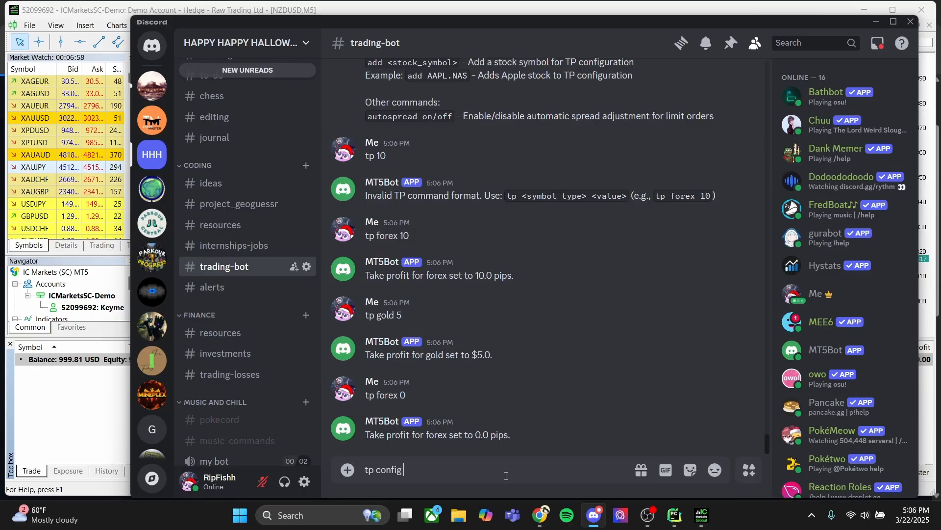
{"action": "type", "text": "ig"}
{"action": "key", "text": "Return"}
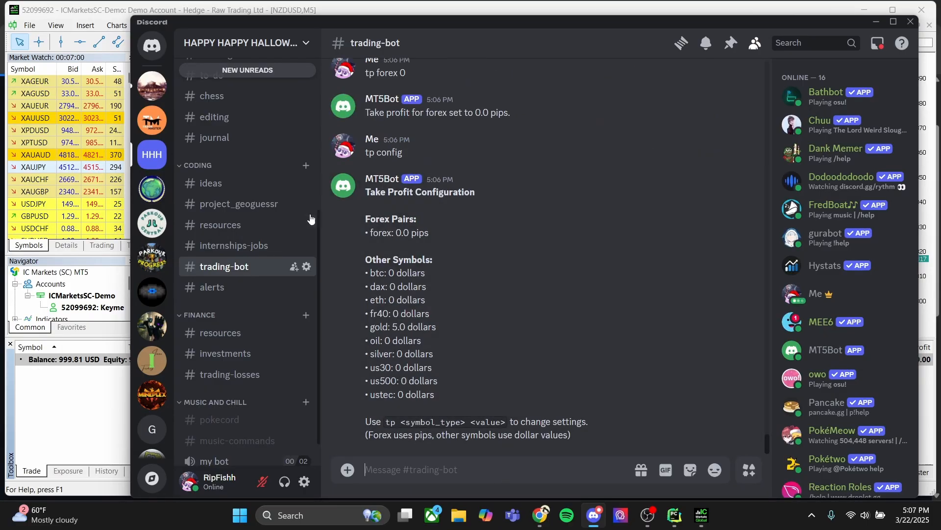
{"action": "left_click_drag", "start_coordinate": [365, 192], "coordinate": [572, 437]}
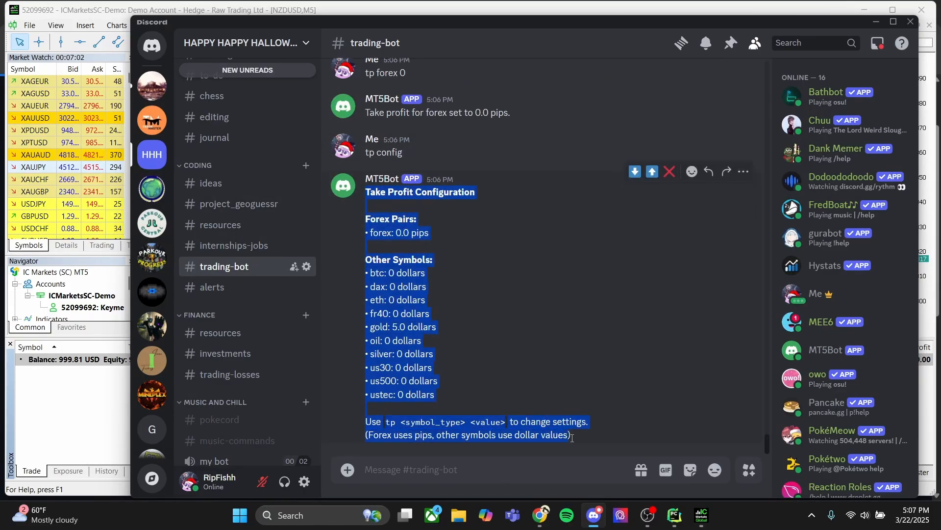
{"action": "left_click", "coordinate": [582, 438]}
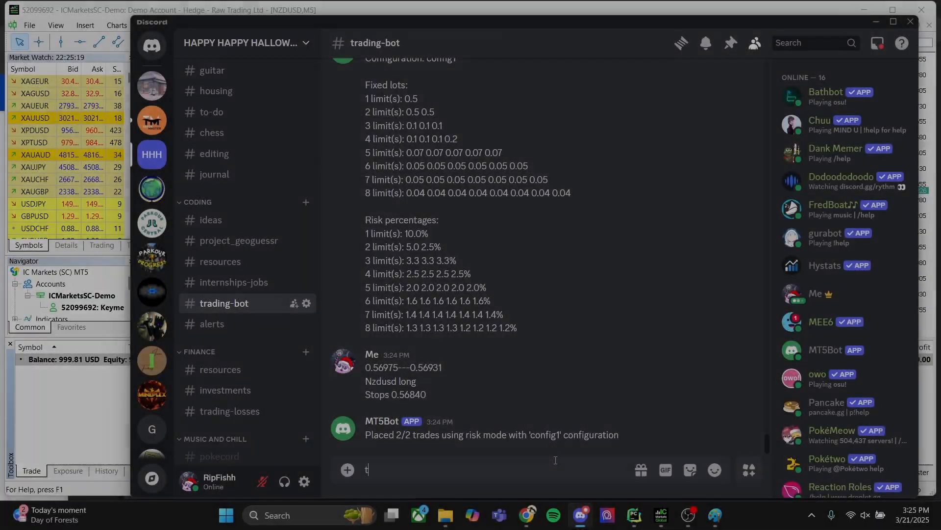
- Set a 10-pip forex take profit by sending tp forex 10 in the trading-bot channel
{"action": "type", "text": "rex"}
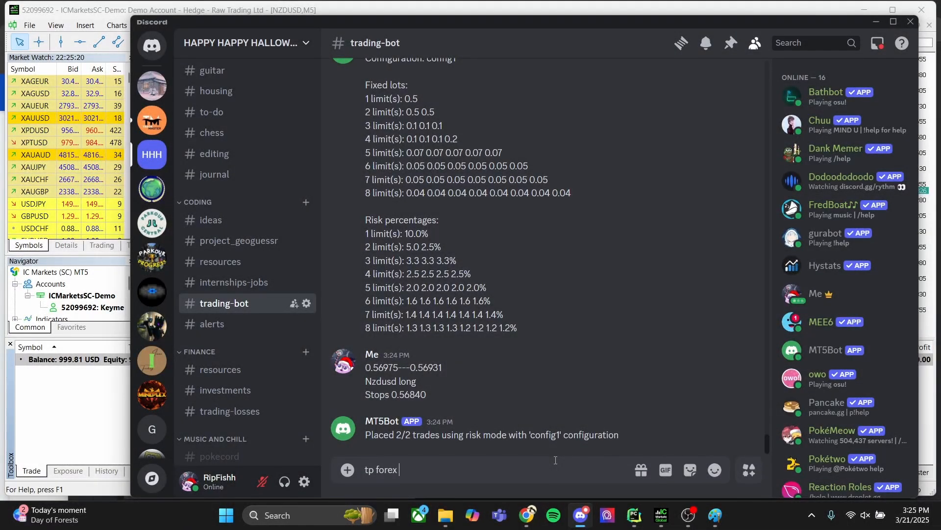
{"action": "type", "text": " 10"}
{"action": "key", "text": "Return"}
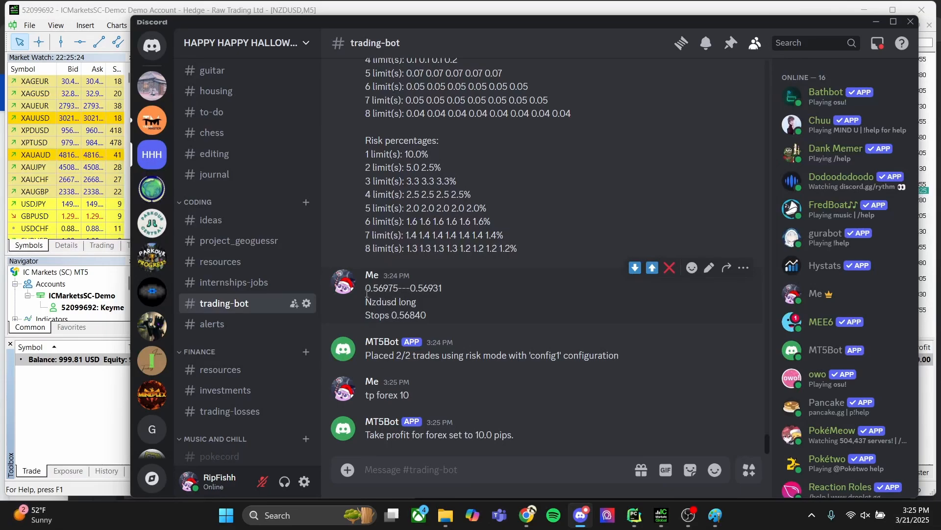
- Copy and resend the Nzdusd long signal (0.56975---0.56931, stops 0.56840), and view the take profit prices of the orders in MetaTrader 5
{"action": "left_click_drag", "start_coordinate": [365, 285], "coordinate": [432, 323]}
{"action": "key", "text": "ctrl+c"}
{"action": "left_click", "coordinate": [456, 471]}
{"action": "key", "text": "ctrl+v"}
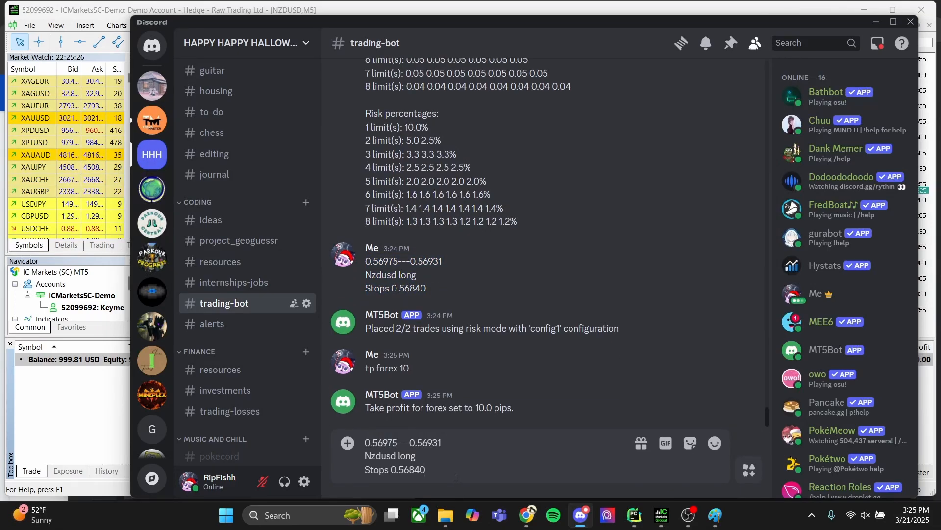
{"action": "key", "text": "Return"}
{"action": "key", "text": "alt+Tab"}
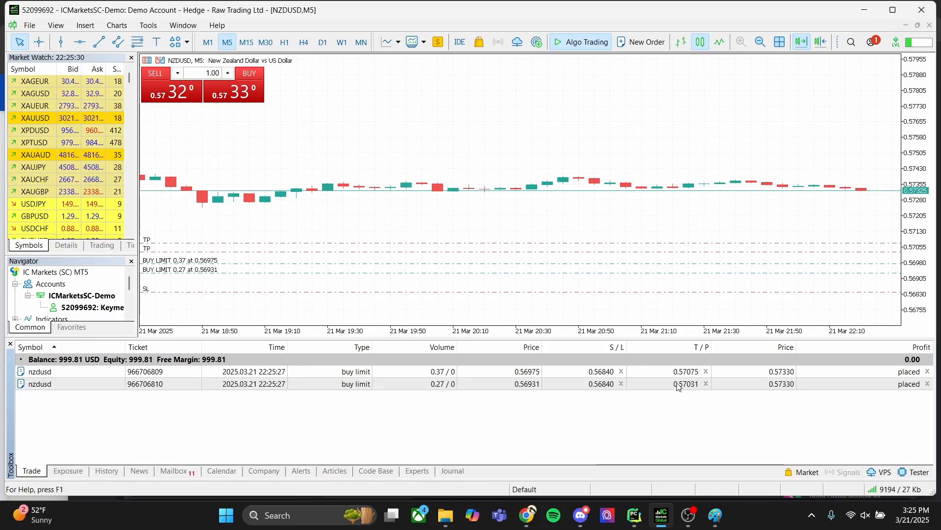
- Delete both pending nzdusd buy limit orders from the Trade list
{"action": "left_click", "coordinate": [928, 371]}
{"action": "left_click", "coordinate": [927, 371]}
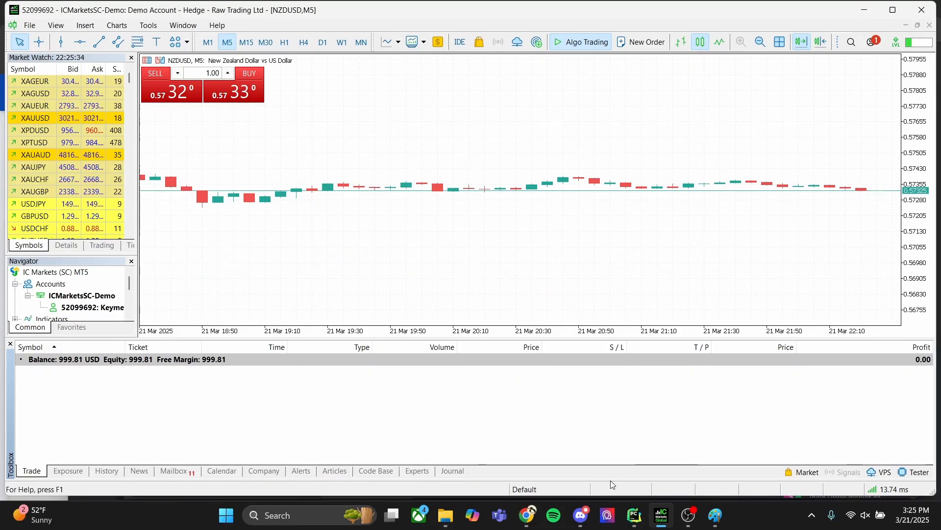
- Return to Discord and reset the forex take profit to 0 pips by sending tp forex 0
{"action": "left_click", "coordinate": [581, 515]}
{"action": "type", "text": "tp forex 0"}
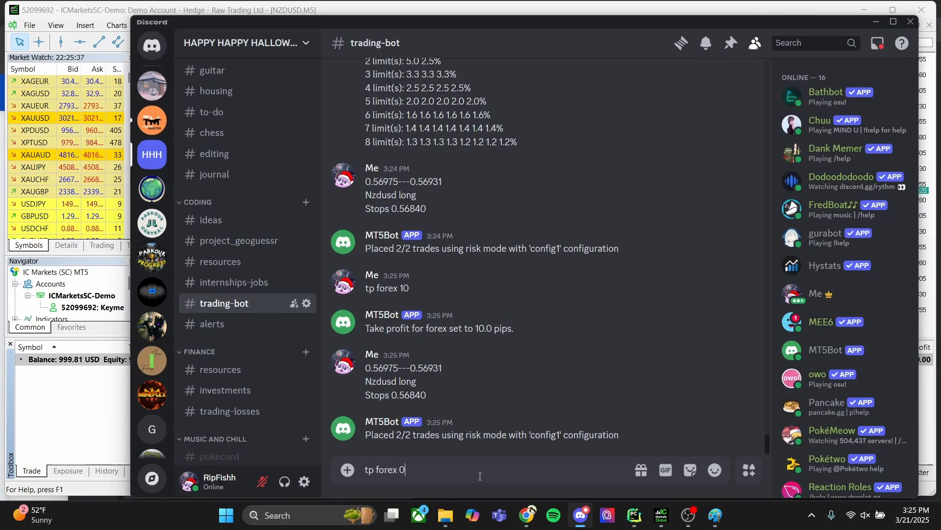
{"action": "key", "text": "Return"}
- Send the copied Nzdusd long signal (0.56975---0.56931, stops 0.56840) without a take profit, and switch to MetaTrader 5 to view the orders
{"action": "right_click", "coordinate": [461, 464]}
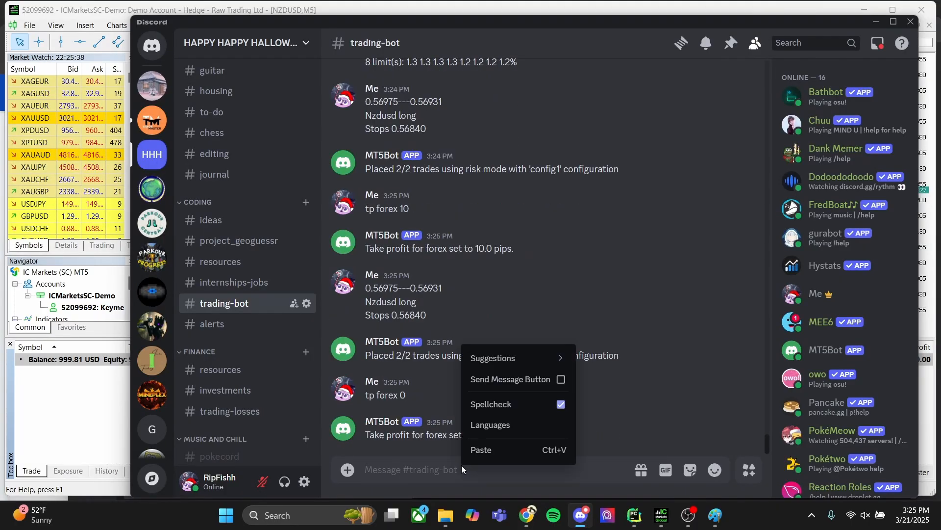
{"action": "key", "text": "ctrl+v"}
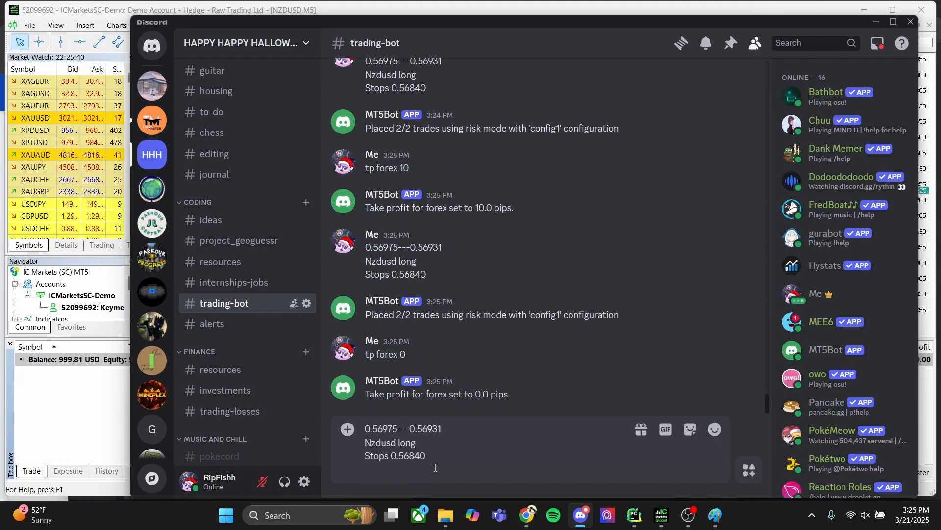
{"action": "key", "text": "Return"}
{"action": "left_click", "coordinate": [43, 403]}
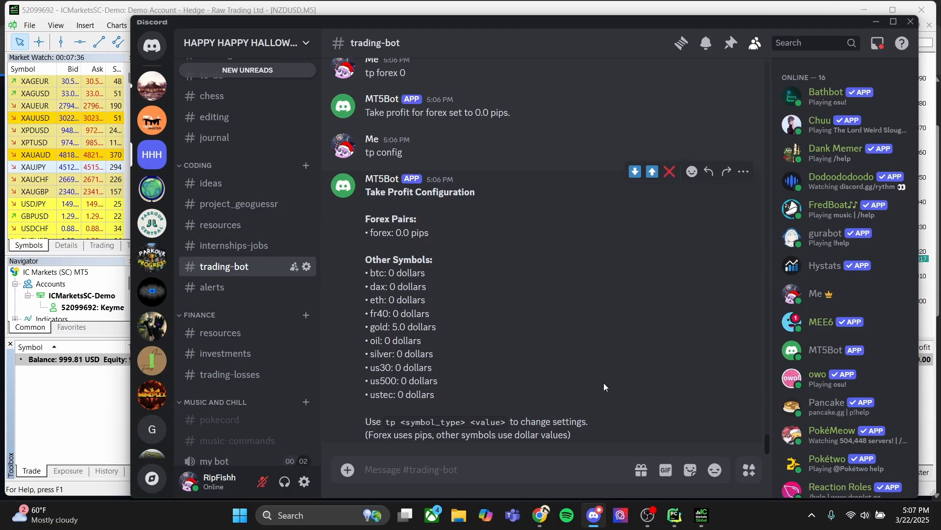
- Review the config help command list and the earlier take profit commands and replies in the trading-bot channel
{"action": "scroll", "coordinate": [381, 240], "scroll_direction": "up", "scroll_amount": 3}
{"action": "scroll", "coordinate": [275, 303], "scroll_direction": "up", "scroll_amount": 5}
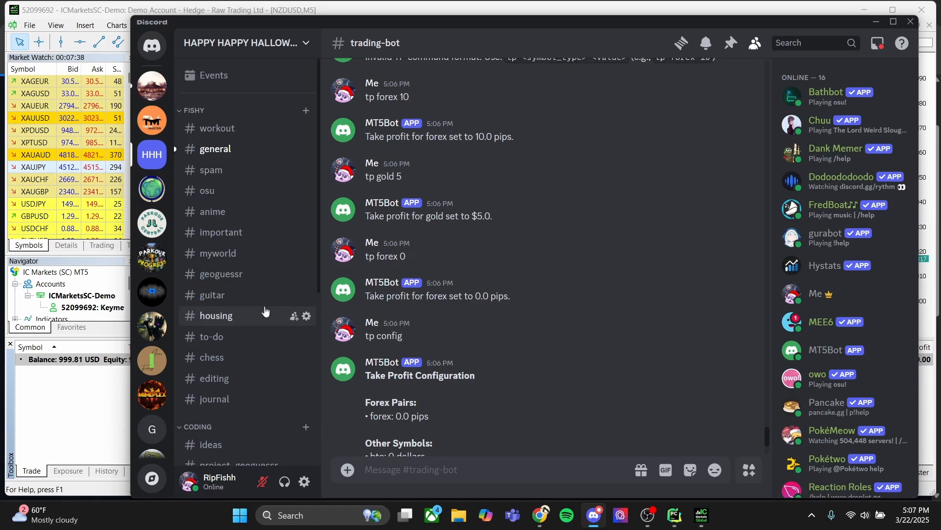
{"action": "scroll", "coordinate": [285, 328], "scroll_direction": "down", "scroll_amount": 5}
{"action": "scroll", "coordinate": [474, 352], "scroll_direction": "down", "scroll_amount": 3}
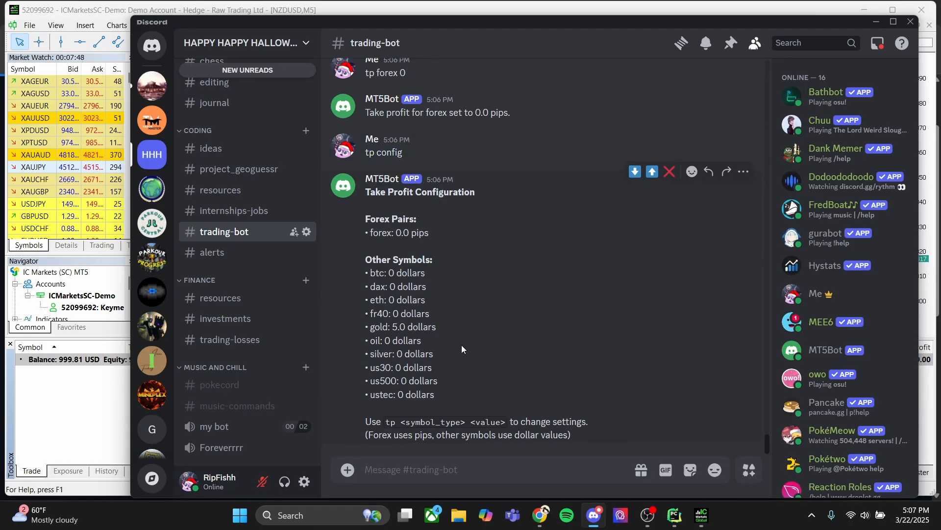
{"action": "scroll", "coordinate": [464, 346], "scroll_direction": "up", "scroll_amount": 15}
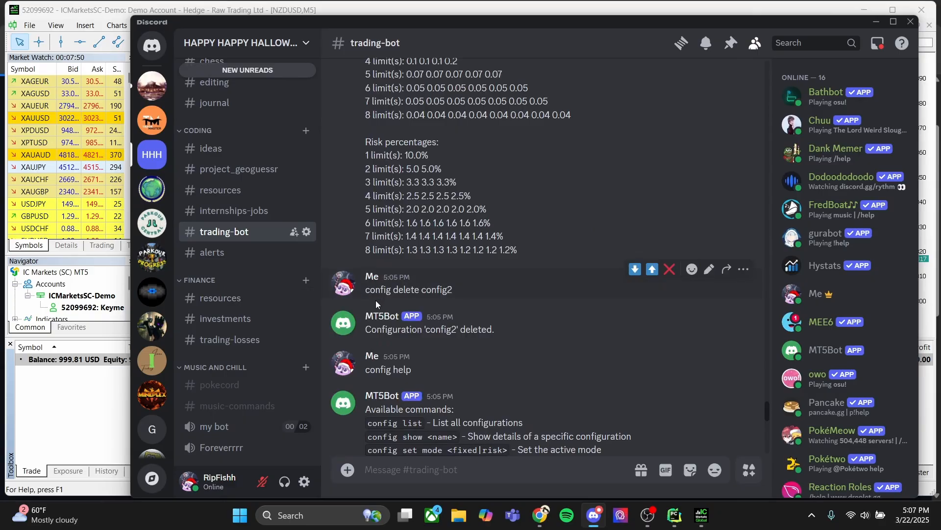
{"action": "scroll", "coordinate": [407, 307], "scroll_direction": "down", "scroll_amount": 15}
{"action": "scroll", "coordinate": [477, 277], "scroll_direction": "up", "scroll_amount": 15}
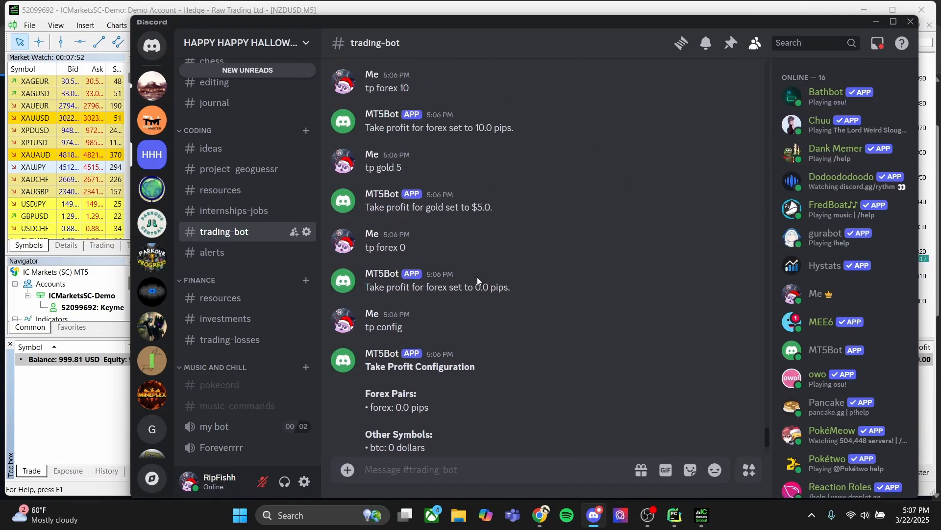
{"action": "left_click_drag", "start_coordinate": [375, 191], "coordinate": [614, 219]}
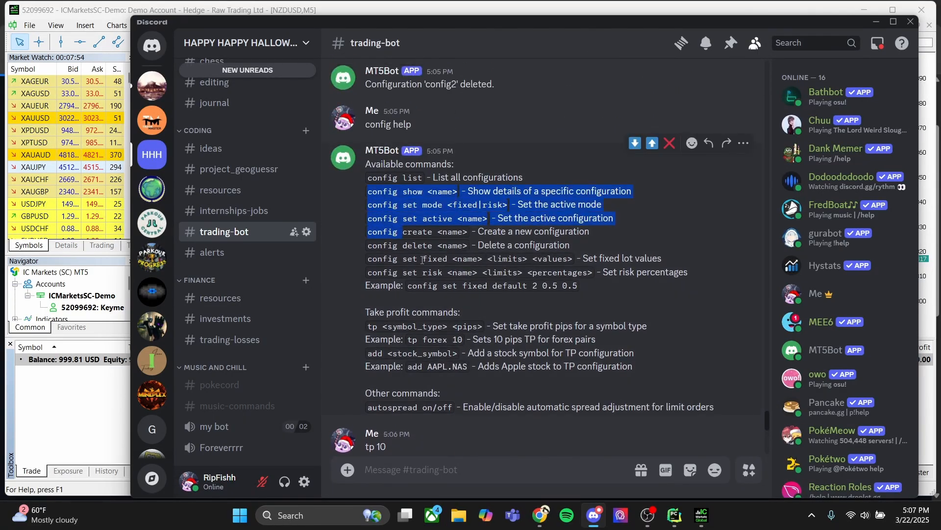
{"action": "left_click_drag", "start_coordinate": [428, 272], "coordinate": [438, 288]}
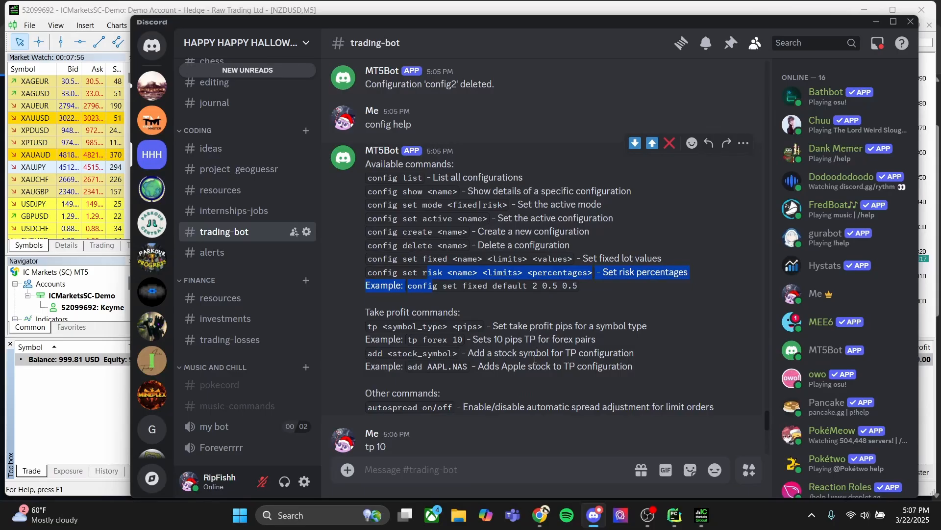
{"action": "scroll", "coordinate": [534, 358], "scroll_direction": "down", "scroll_amount": 10}
{"action": "left_click_drag", "start_coordinate": [506, 361], "coordinate": [369, 358]}
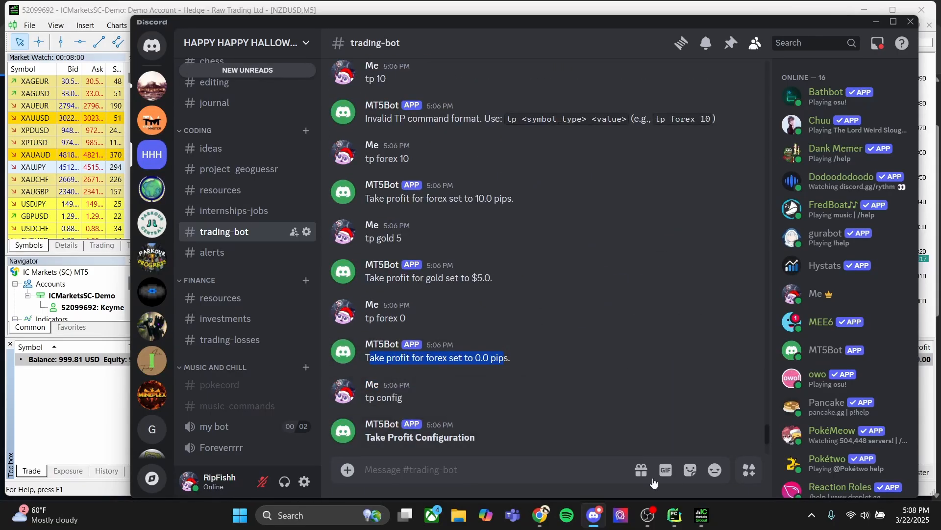